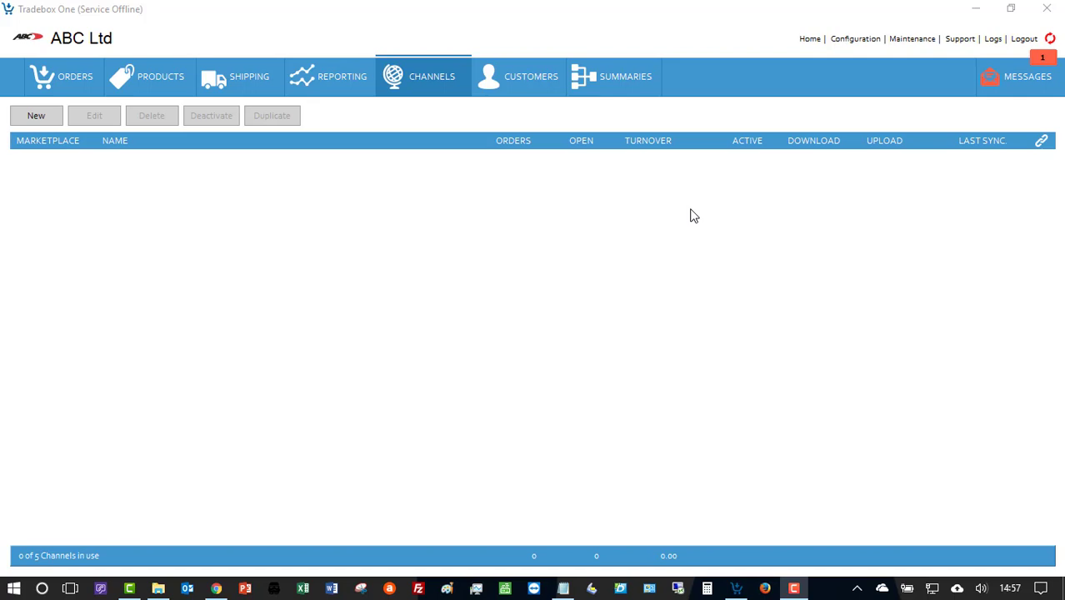
Step: Switch to the browser and open the Video & Guides section of the .CSV integration on the Tradebox website
left_click(982, 15)
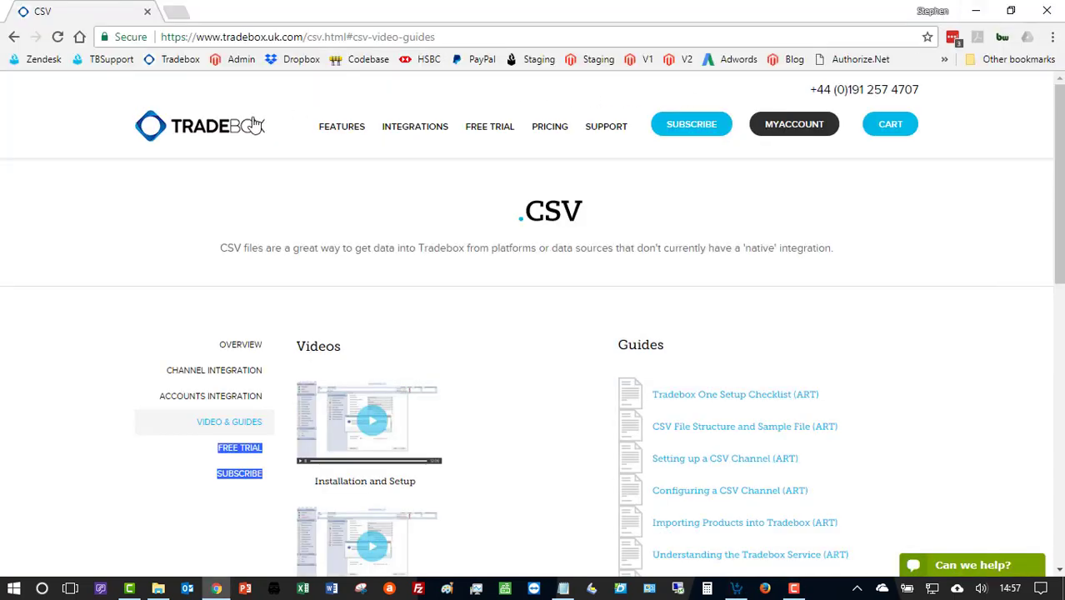
left_click(213, 130)
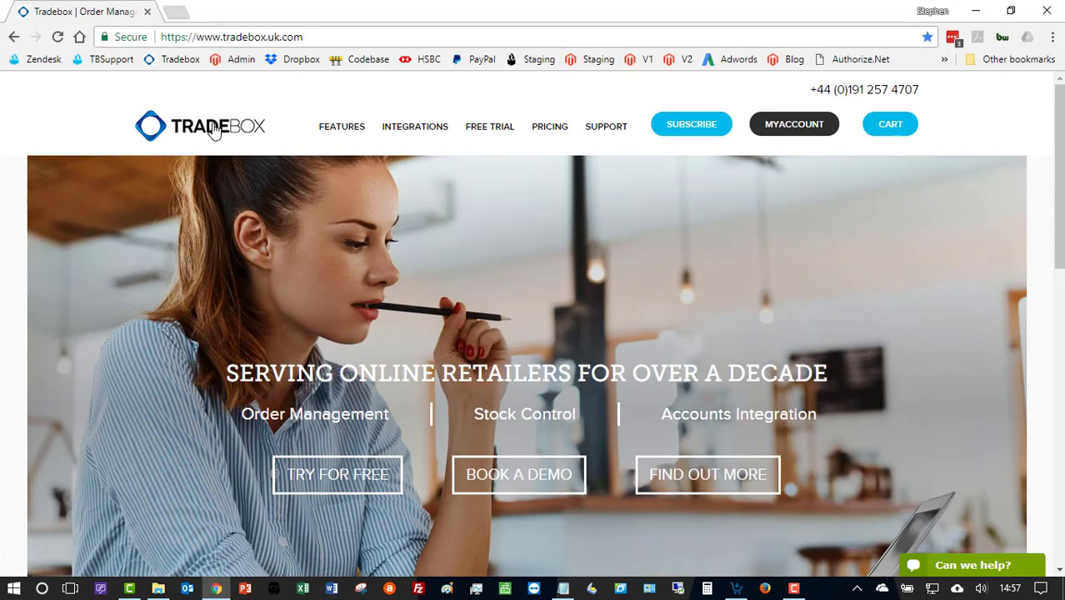
left_click(419, 132)
scroll(419, 132, "down", 4)
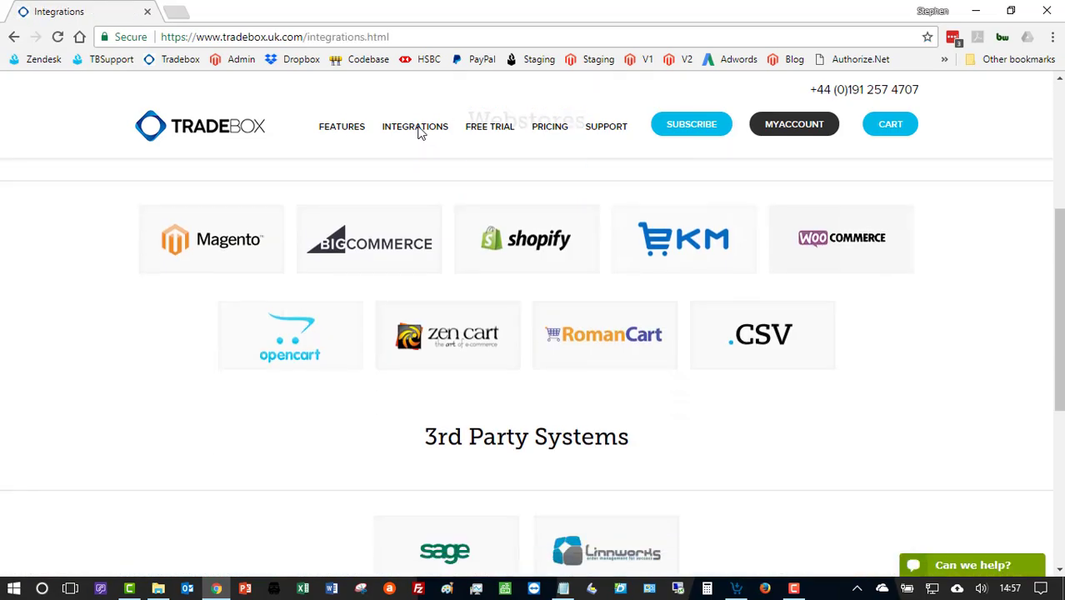
left_click(791, 351)
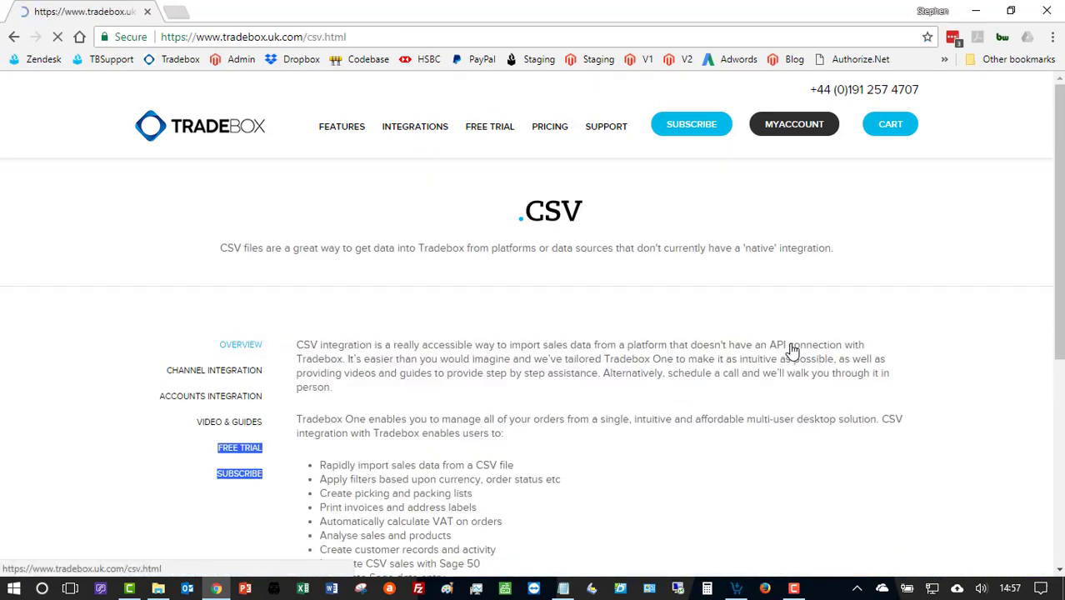
left_click(248, 426)
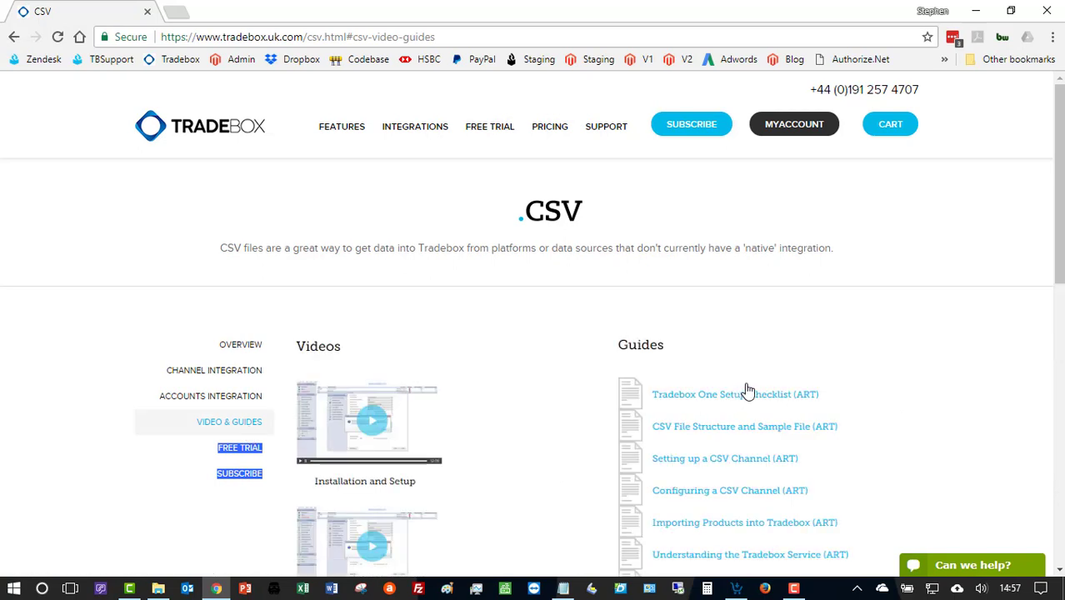
Step: Open the CSV File Structure and Sample File guide and look through it, including the attached TB1 CSV Template.csv
scroll(742, 388, "down", 1)
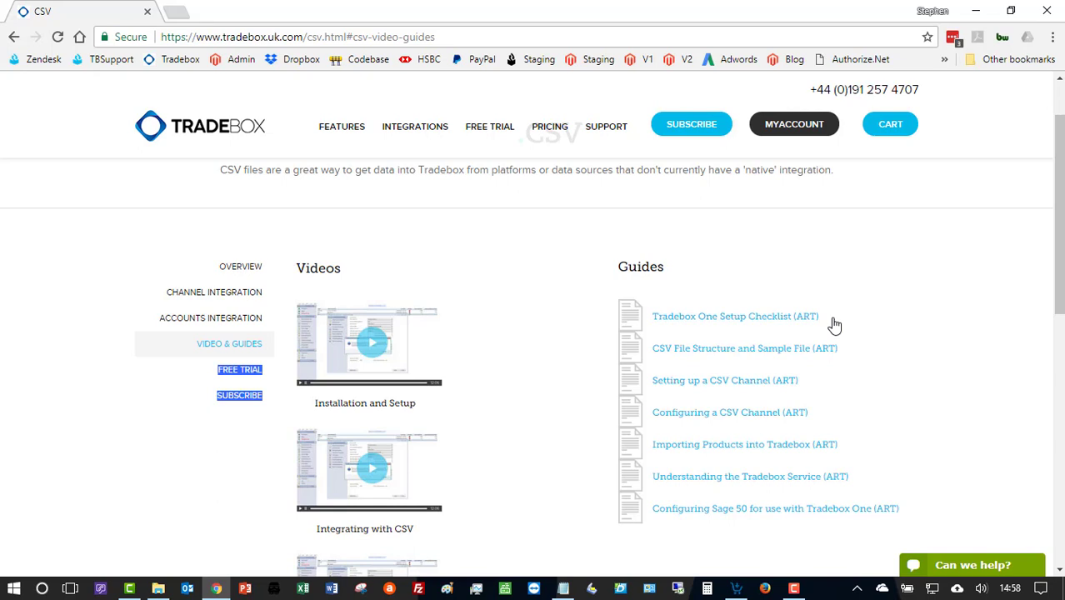
left_click(761, 355)
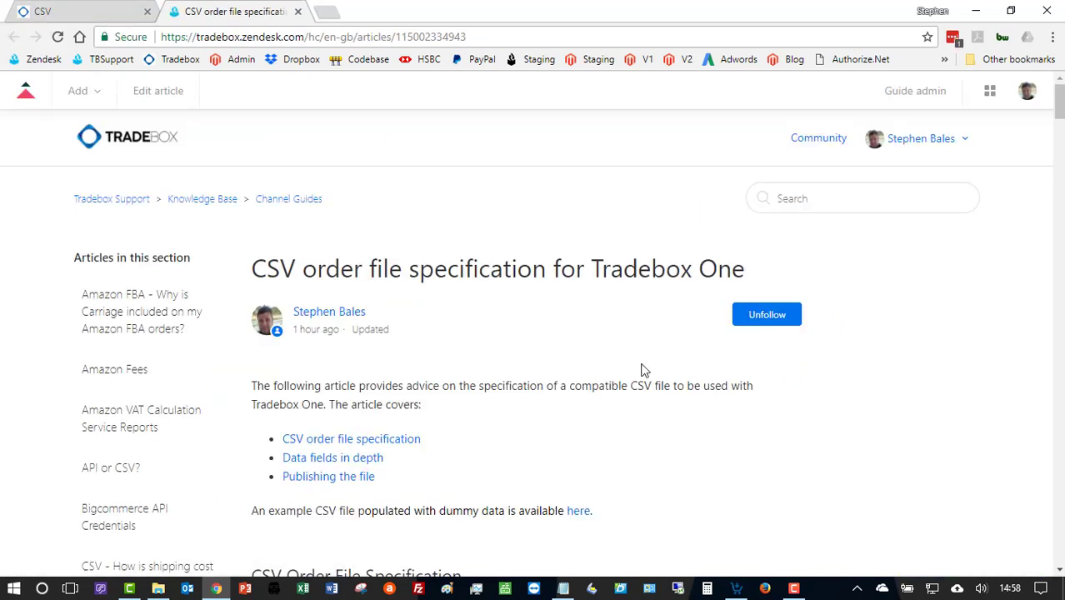
scroll(641, 369, "down", 3)
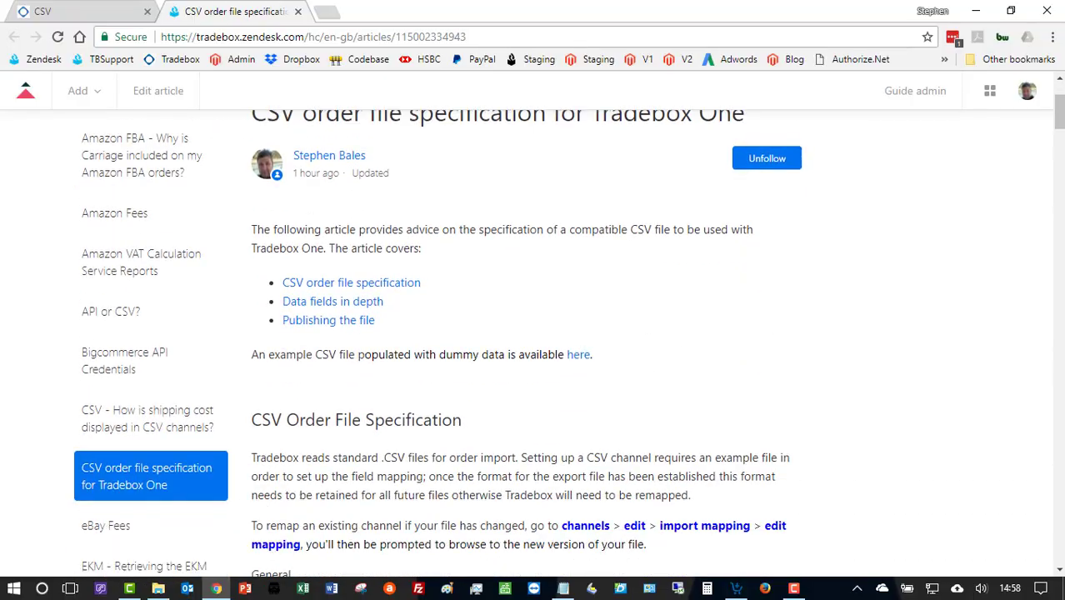
left_click_drag(1059, 120, 1059, 546)
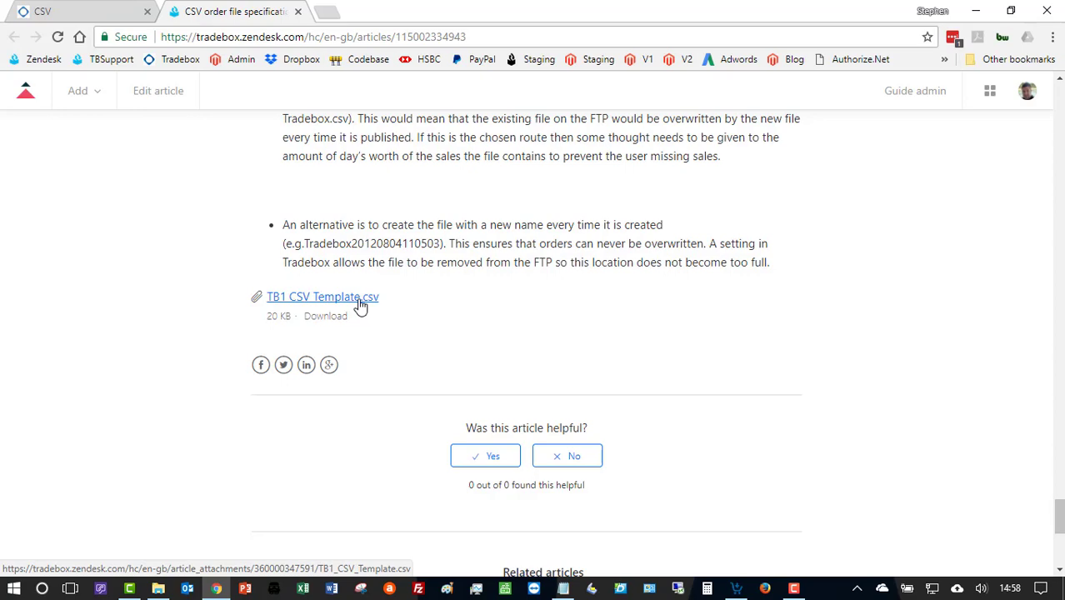
scroll(360, 307, "up", 5)
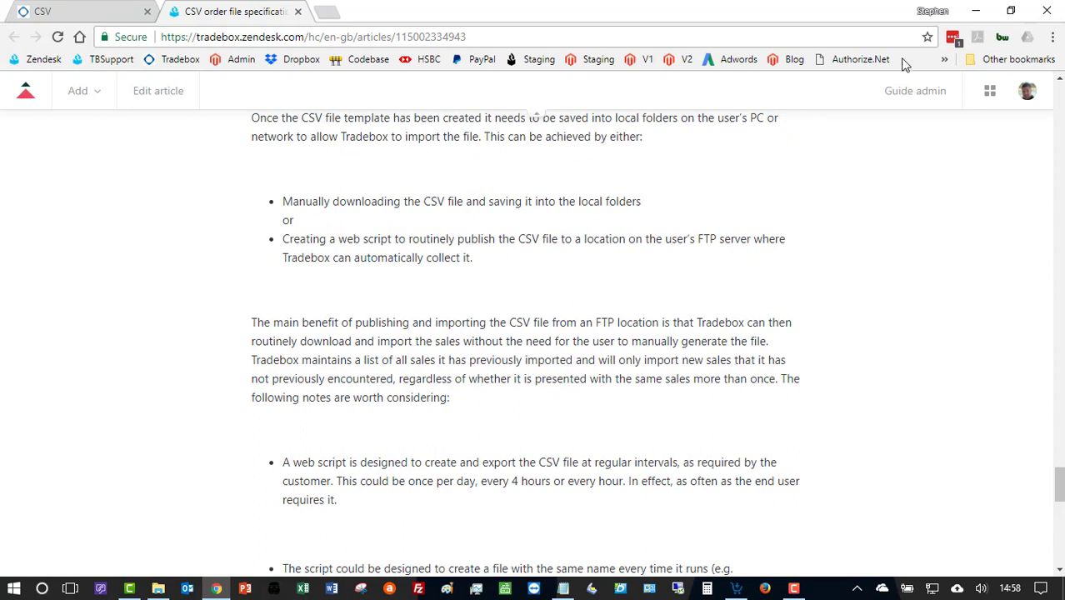
Step: Clear the open windows off the desktop, closing the untitled Notepad note, and open TB1 CSV Template.csv in Excel
left_click(973, 15)
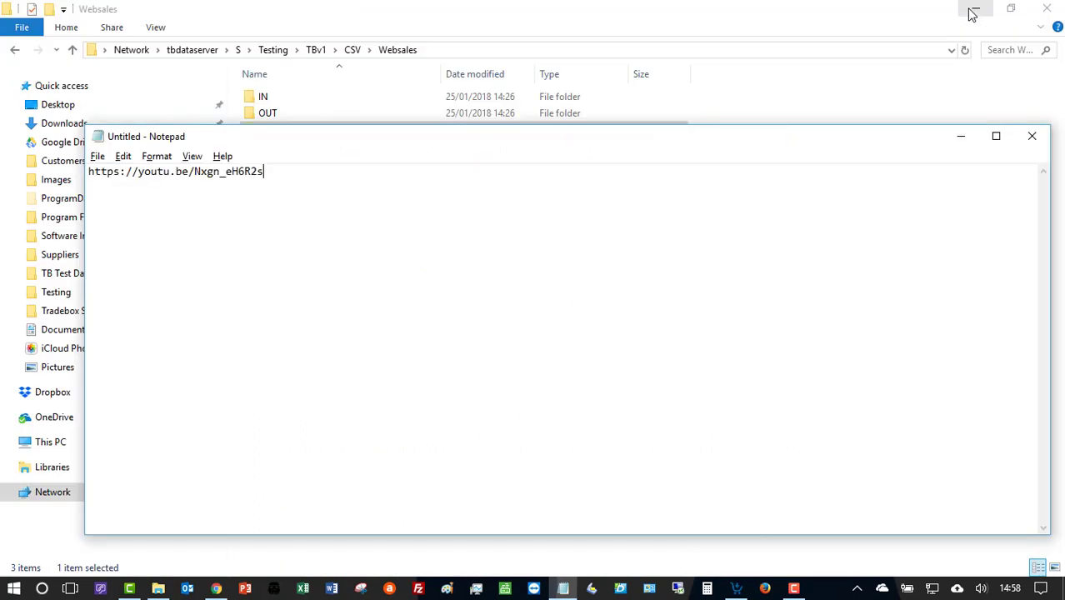
left_click(973, 8)
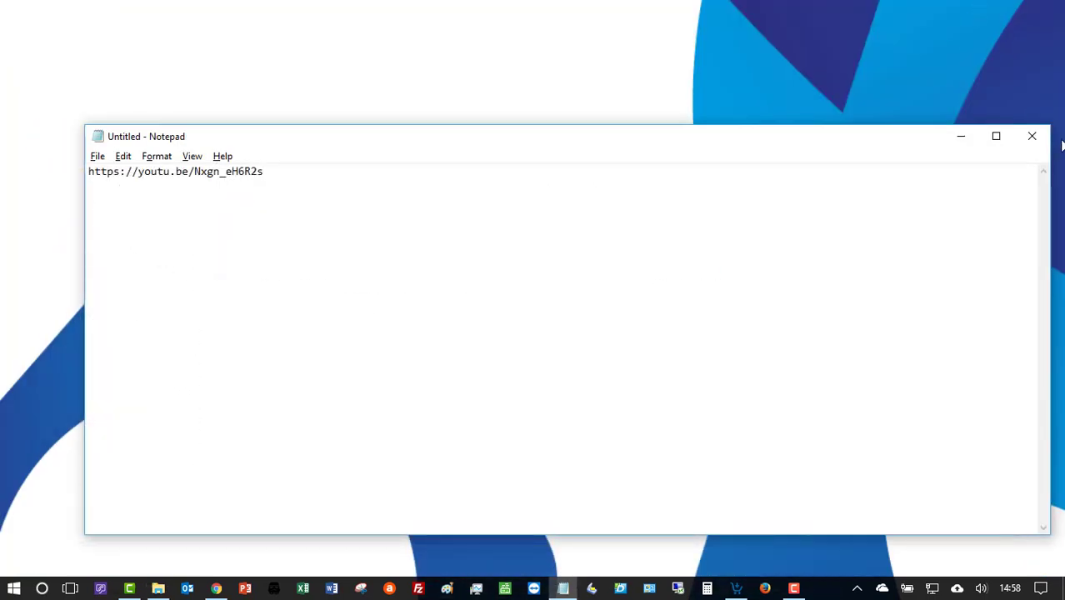
left_click(1031, 136)
left_click(558, 296)
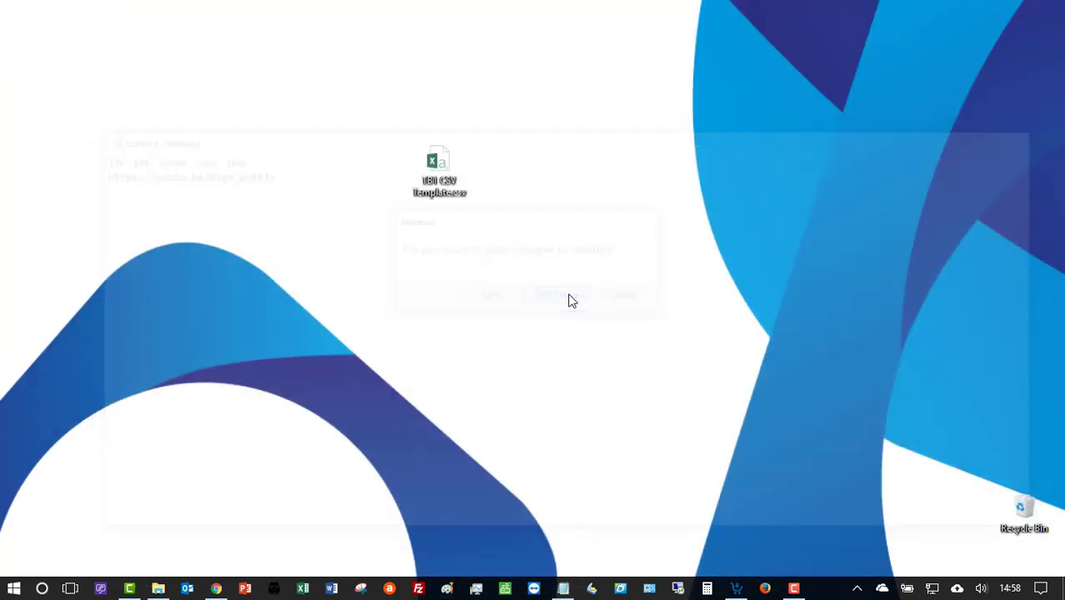
left_click(443, 183)
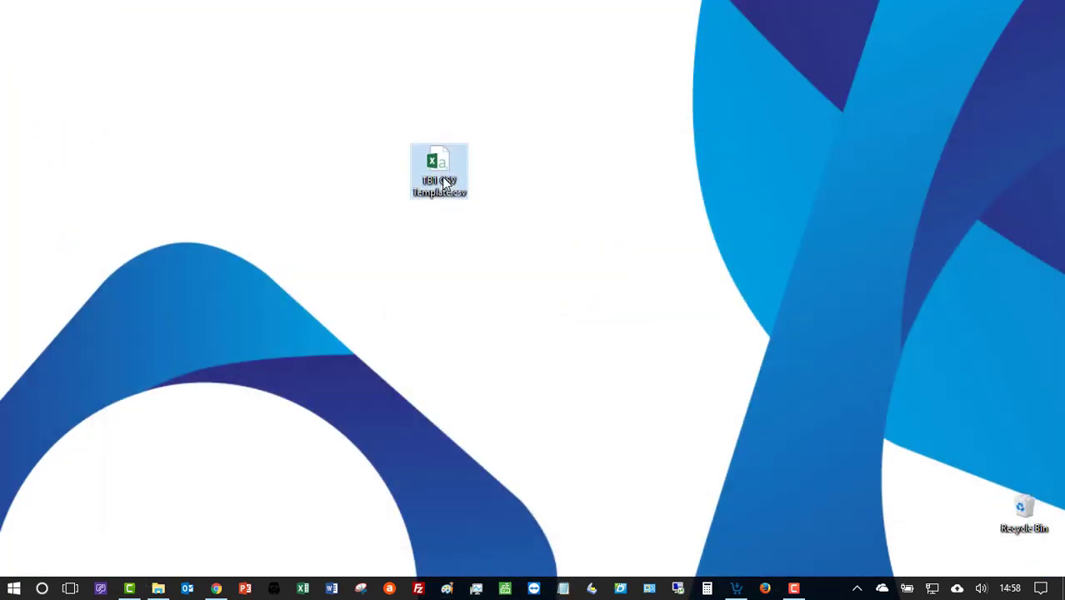
double_click(443, 183)
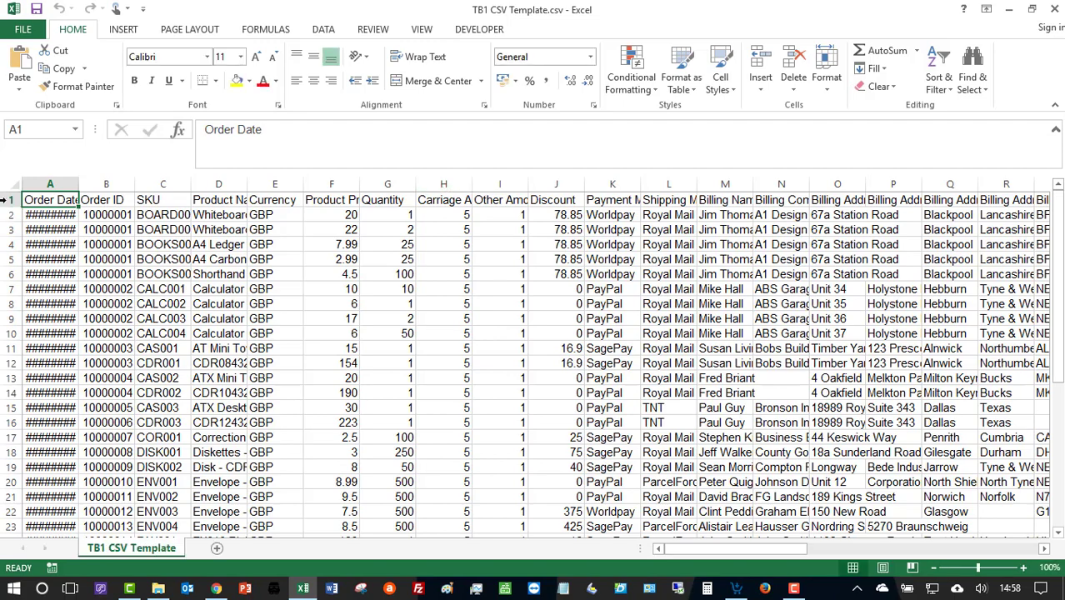
Step: Autofit the width of every column in the CSV template sheet
left_click(13, 184)
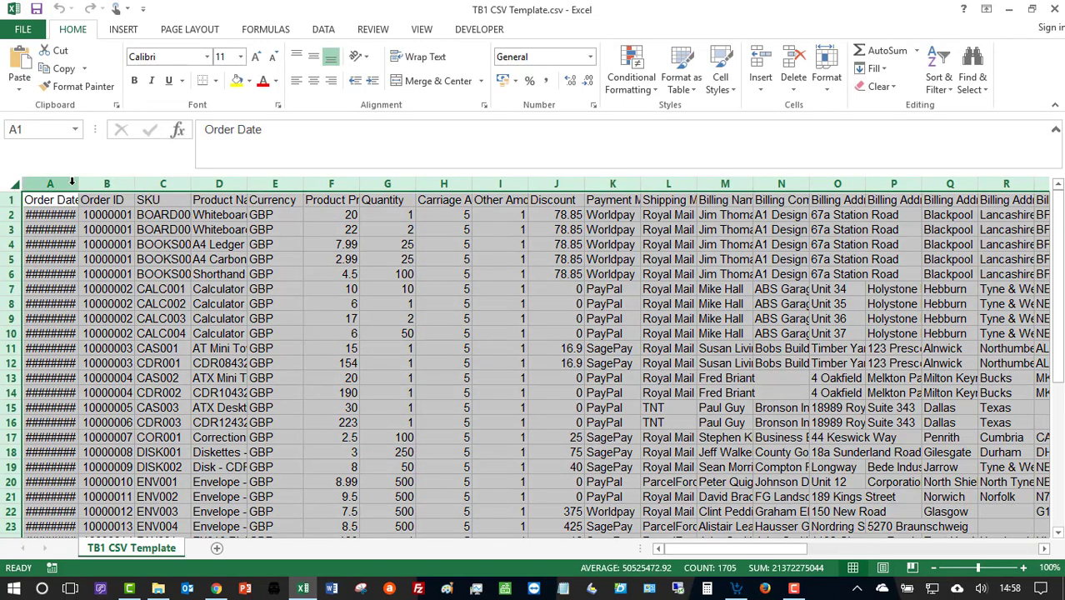
double_click(78, 183)
left_click(160, 259)
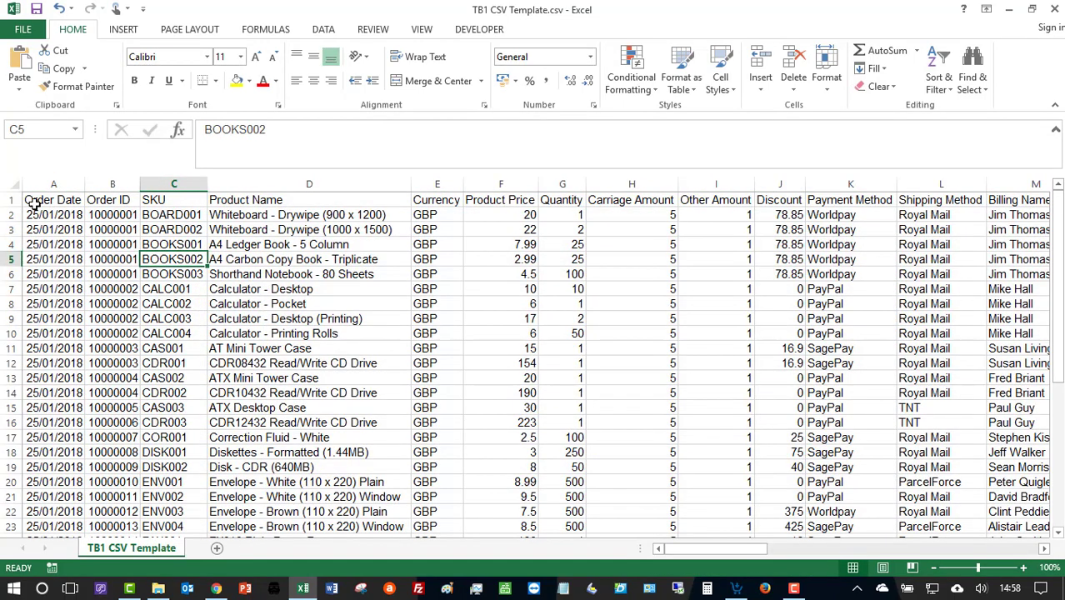
Step: Make the header row bold and autofit all the columns again to suit the bold headings
left_click(11, 200)
left_click(134, 80)
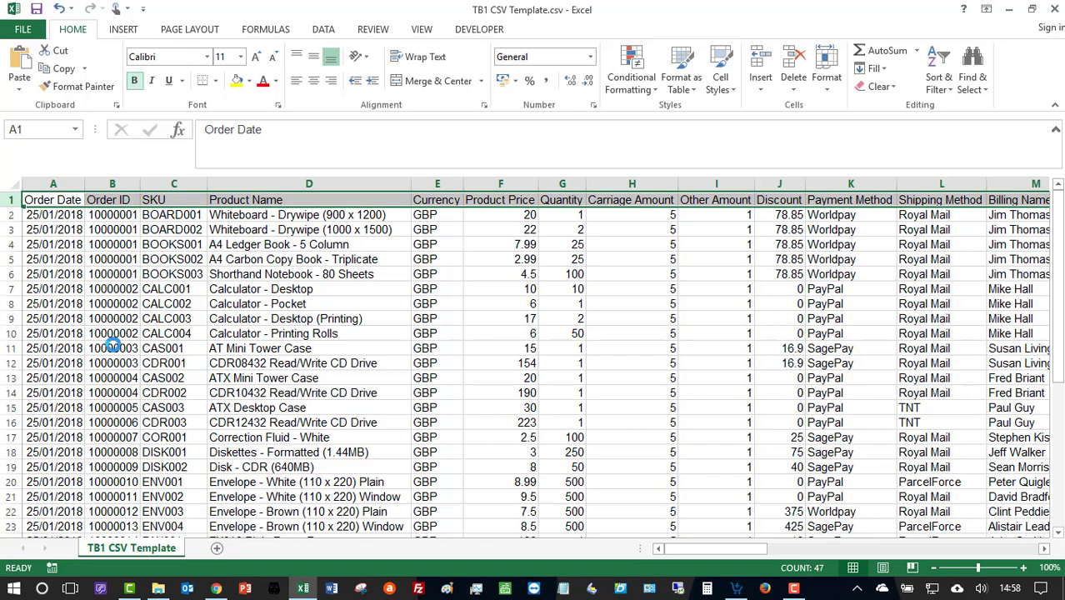
left_click(113, 344)
left_click(16, 185)
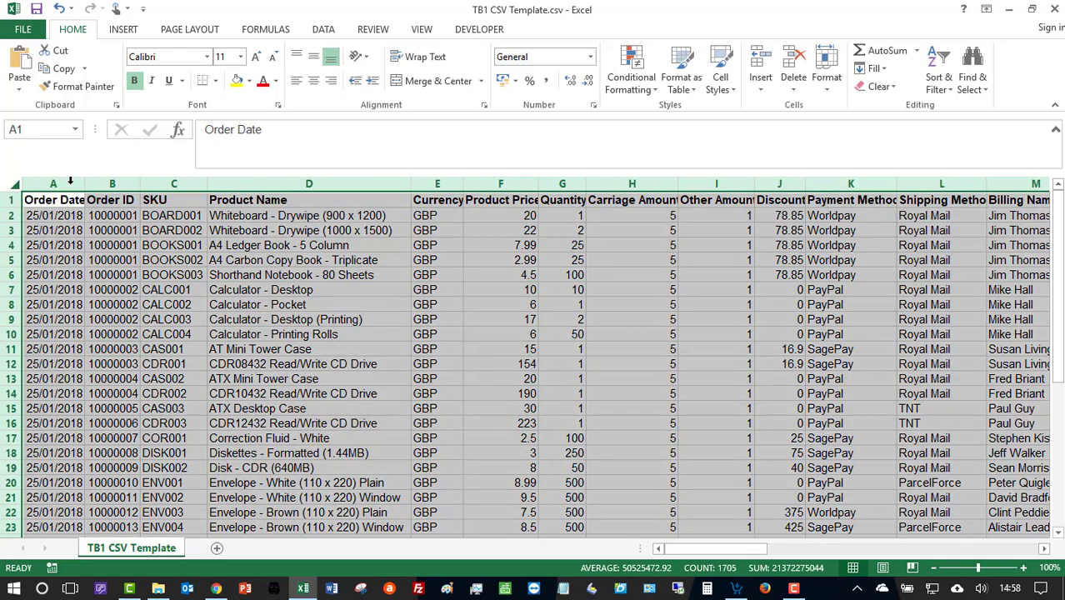
double_click(78, 184)
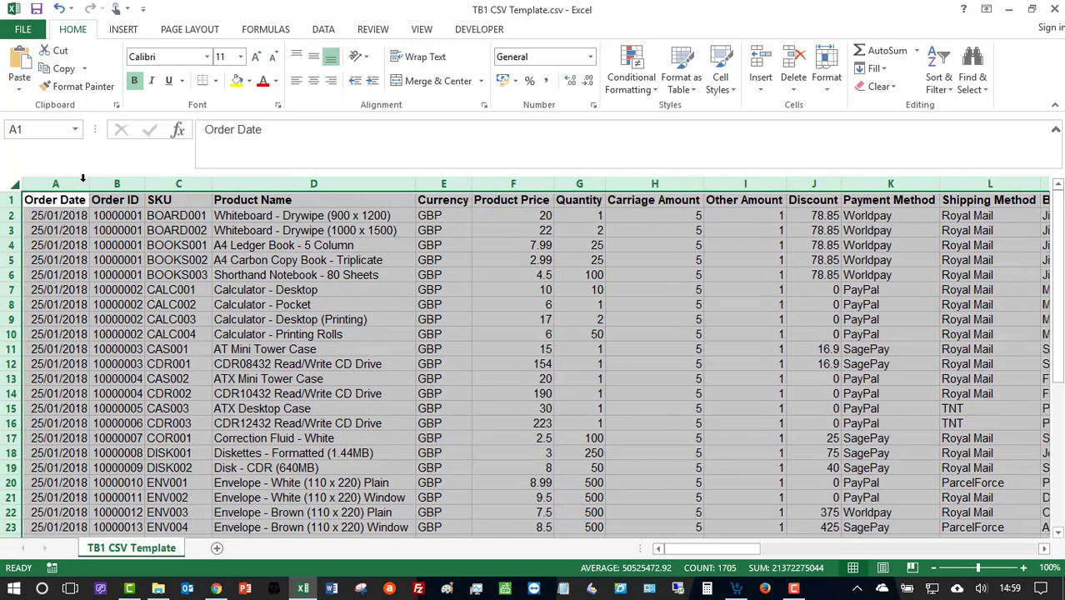
left_click(105, 319)
Step: Examine the header fields one by one, from Order Date through Carriage Amount
key("ctrl+Home")
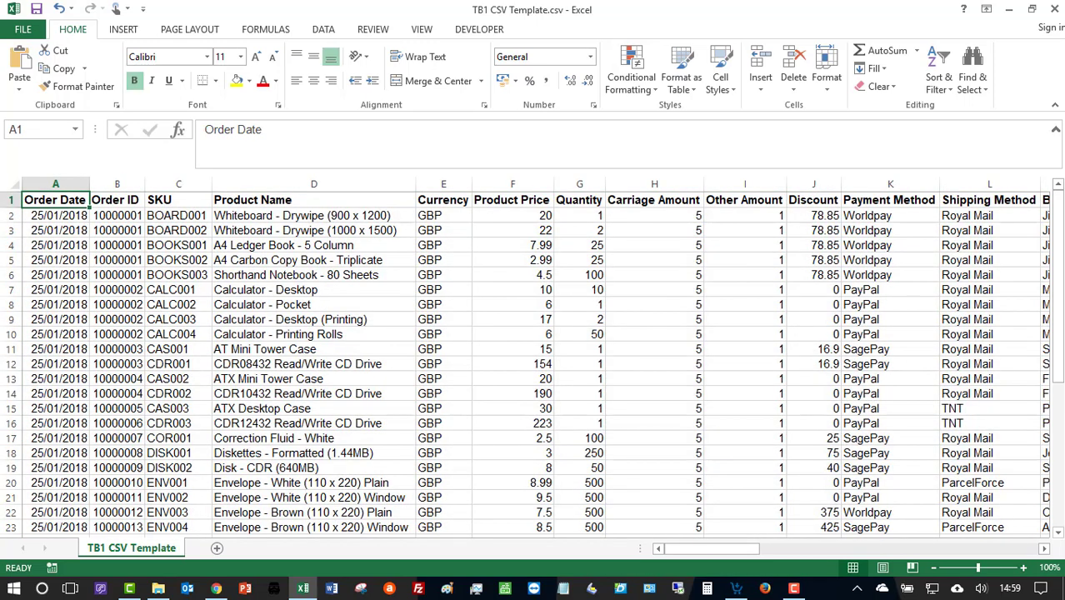
key("Right")
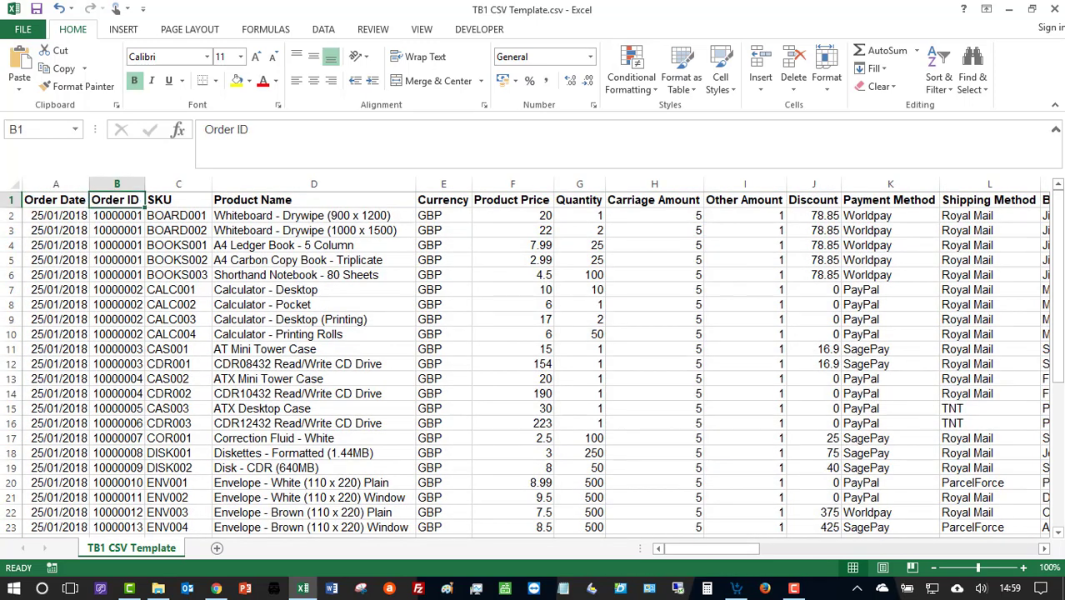
key("Right")
key("Right")
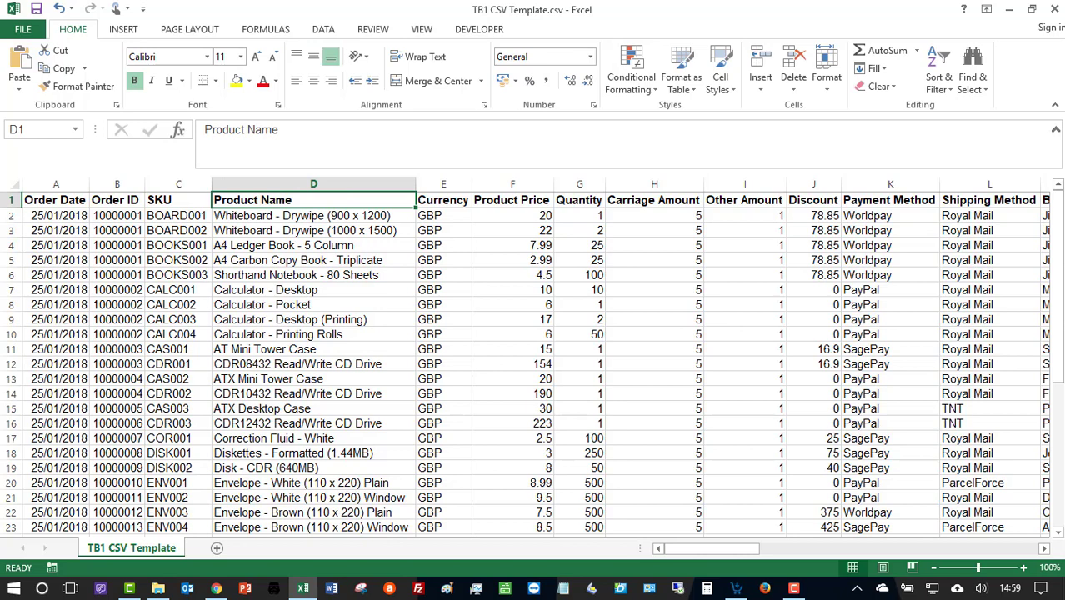
key("Right")
key("Right")
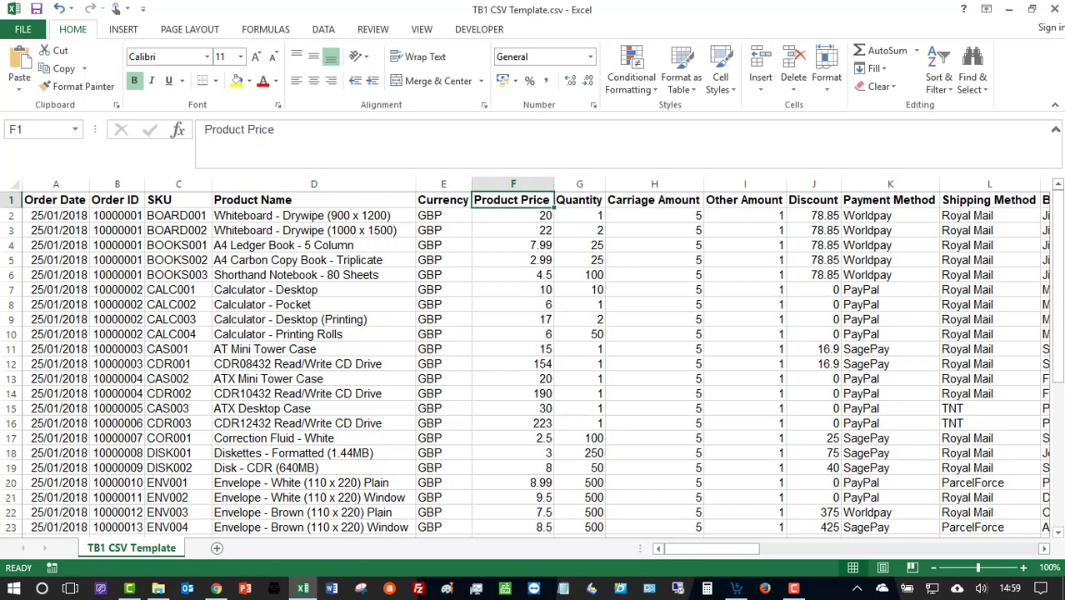
key("Right")
key("Right")
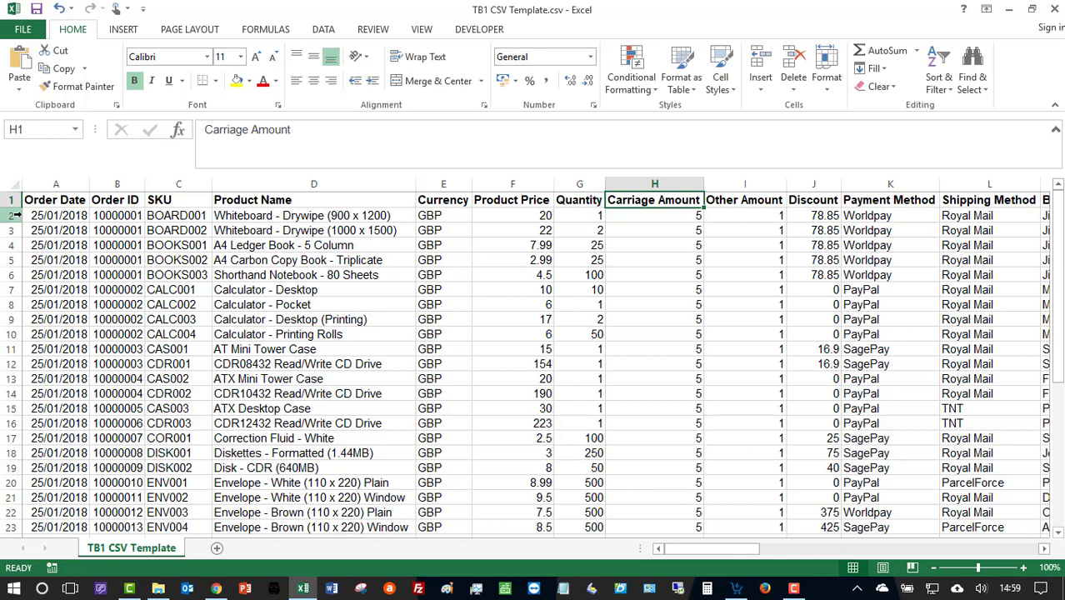
Step: Select rows 2 to 6 of the first multi-line order and review its remaining columns through Payment Reference
left_click_drag(10, 215, 4, 278)
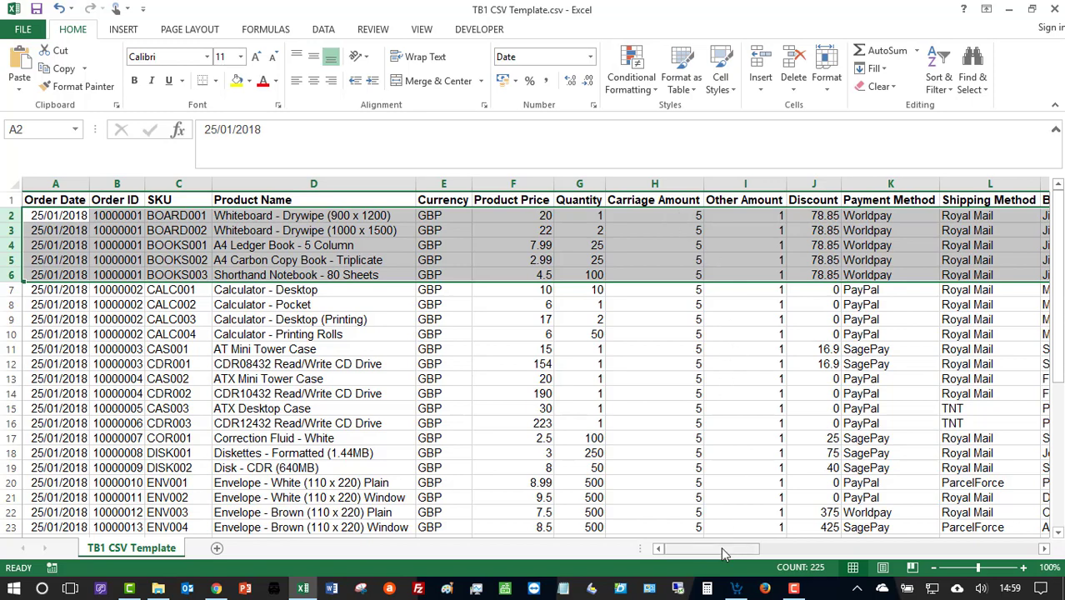
left_click_drag(723, 554, 733, 553)
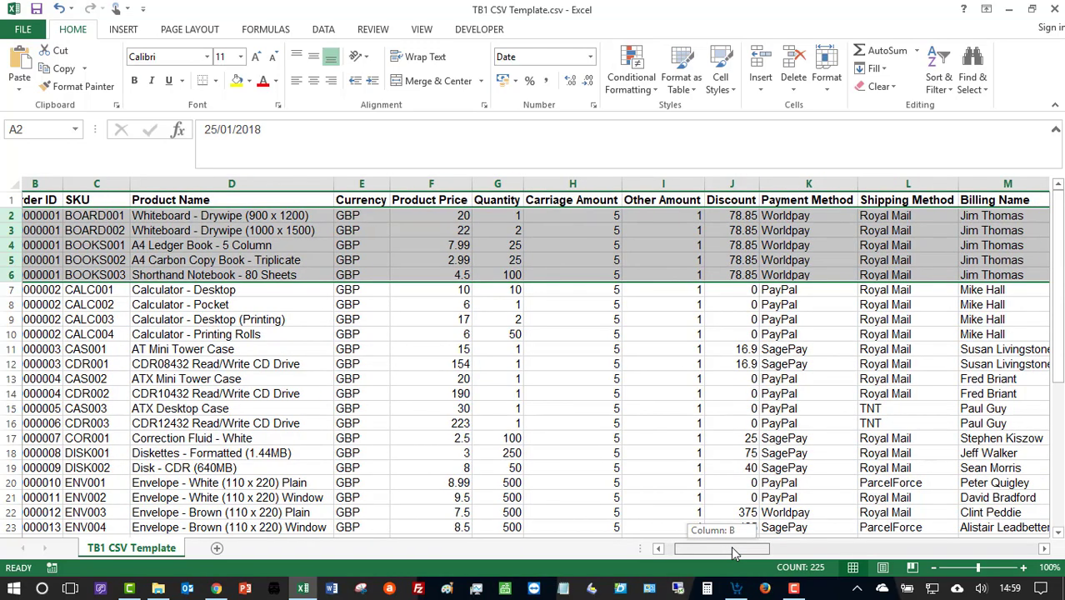
left_click_drag(733, 552, 723, 554)
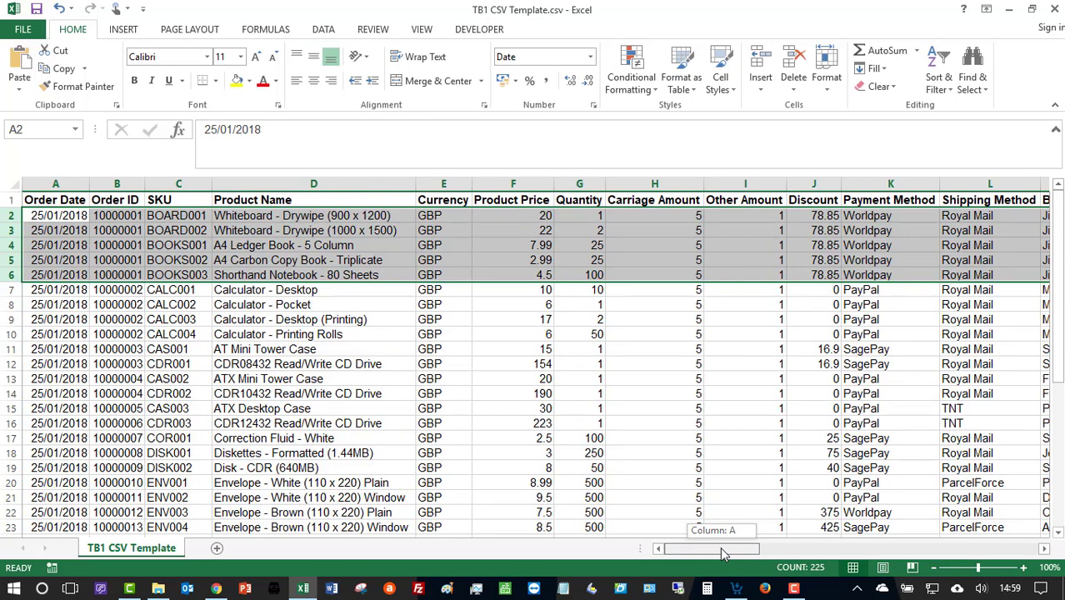
left_click_drag(721, 550, 970, 552)
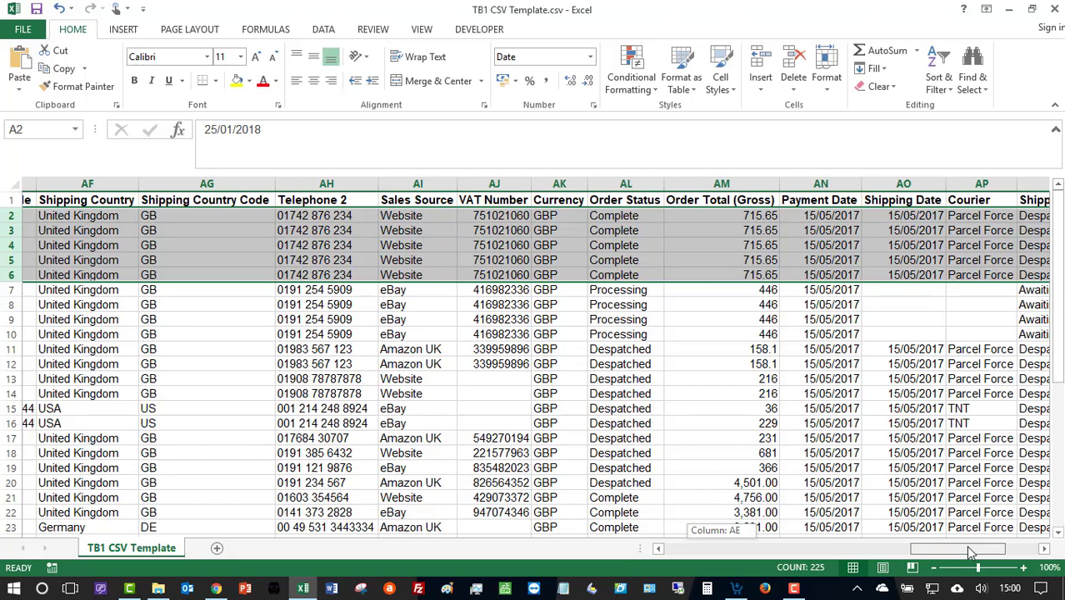
left_click_drag(969, 552, 1007, 554)
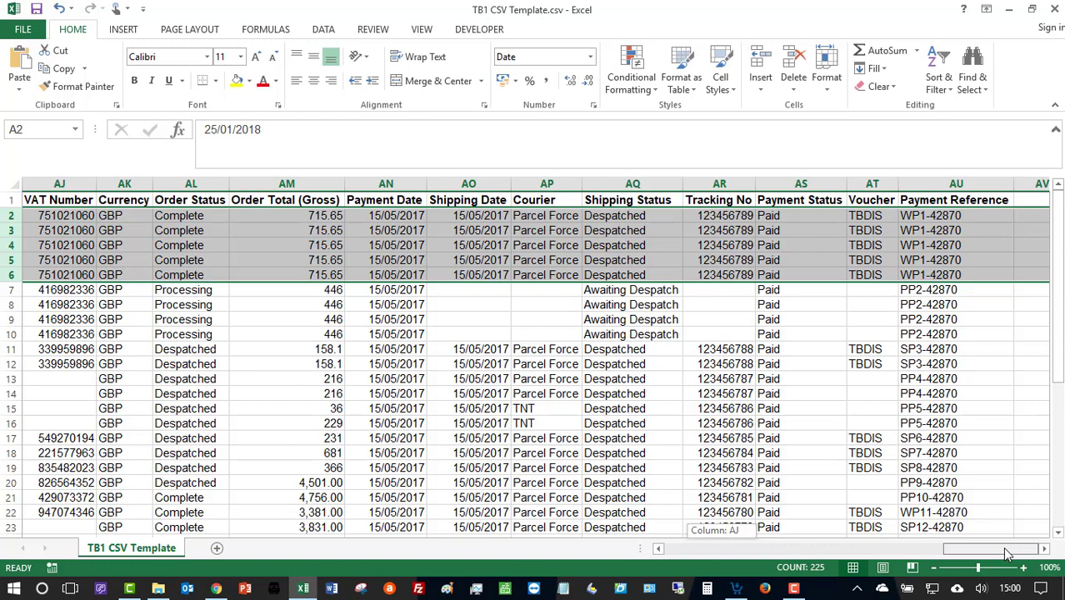
left_click_drag(1007, 554, 1006, 554)
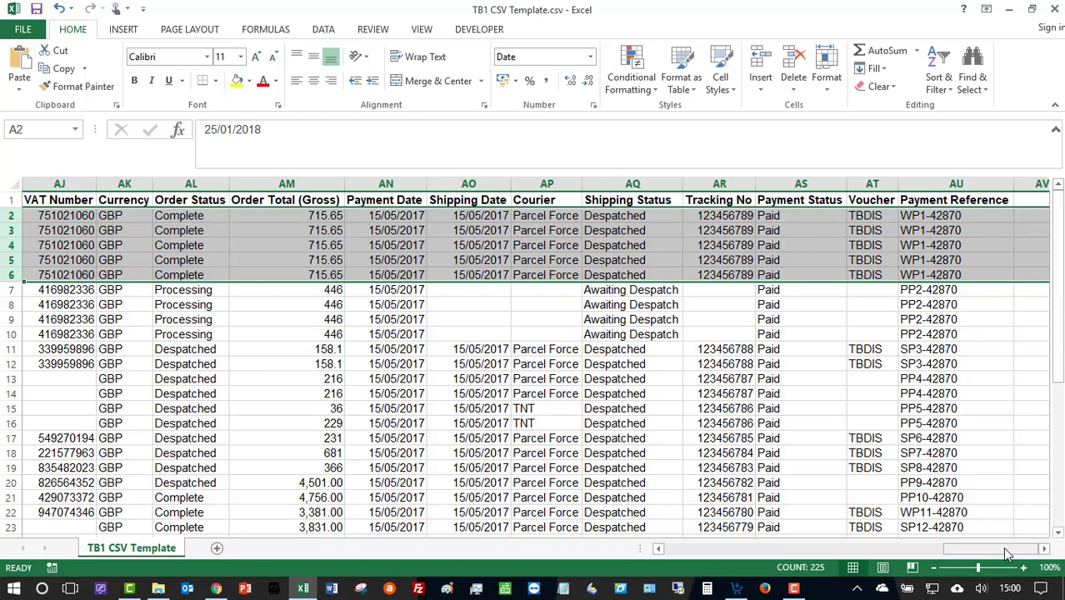
Step: Close the CSV template workbook and start a new sales channel in Tradebox One
left_click(1051, 12)
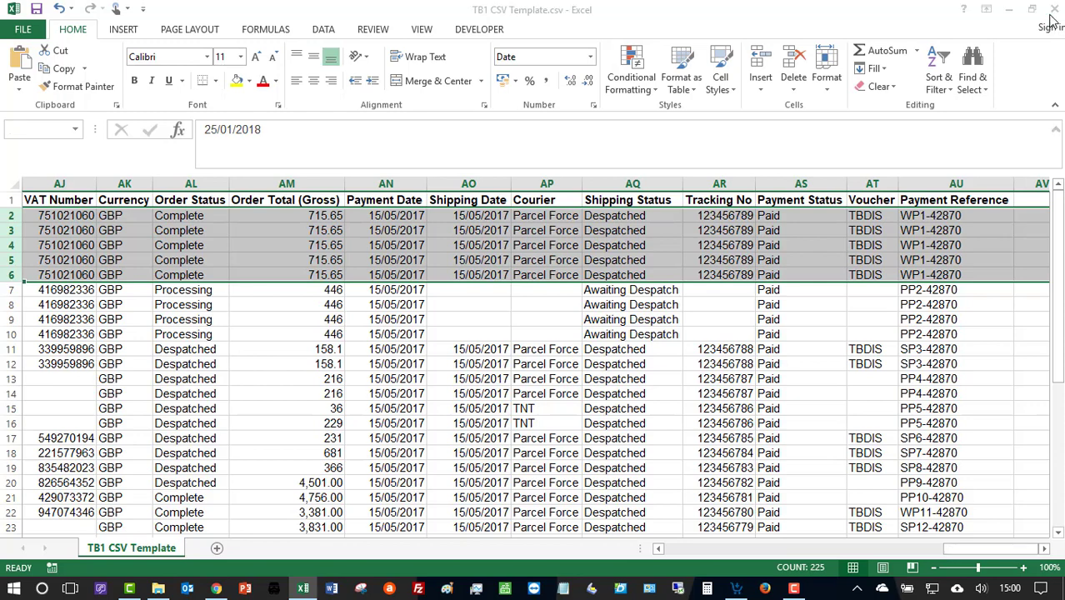
left_click(554, 314)
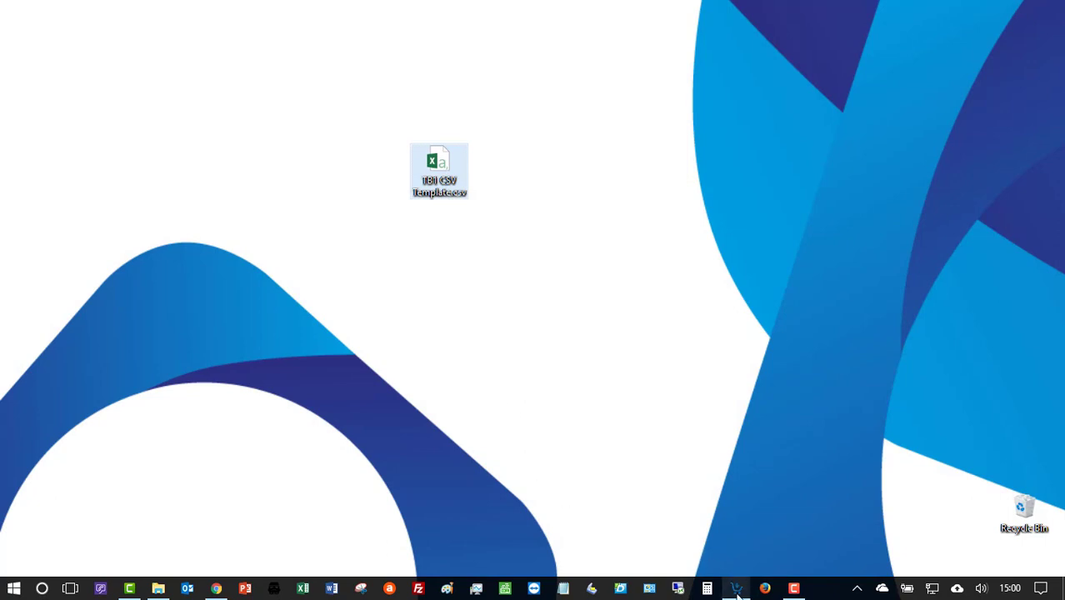
left_click(694, 556)
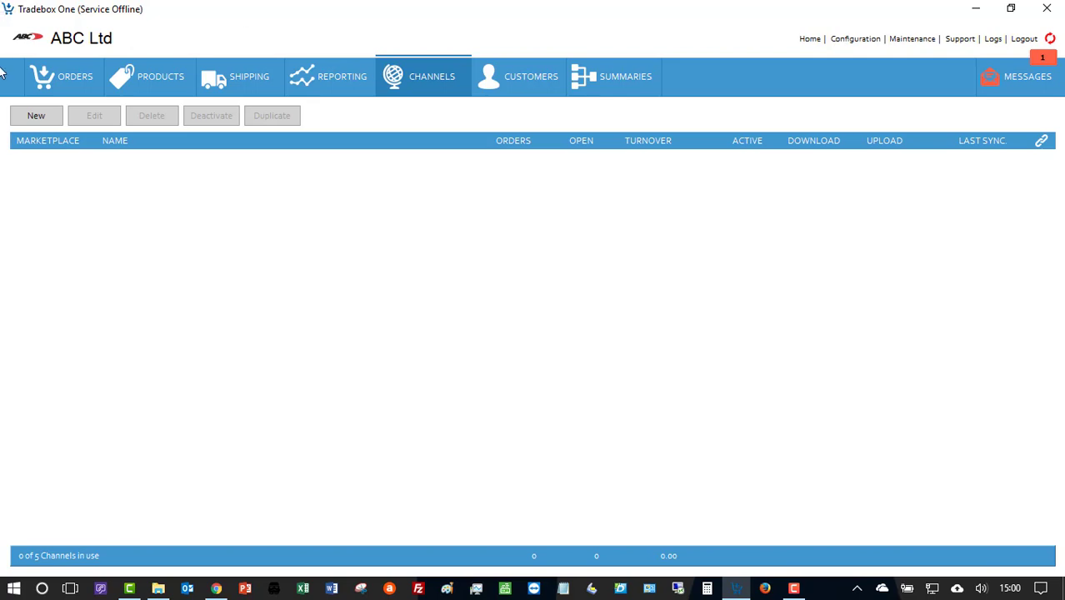
left_click(35, 115)
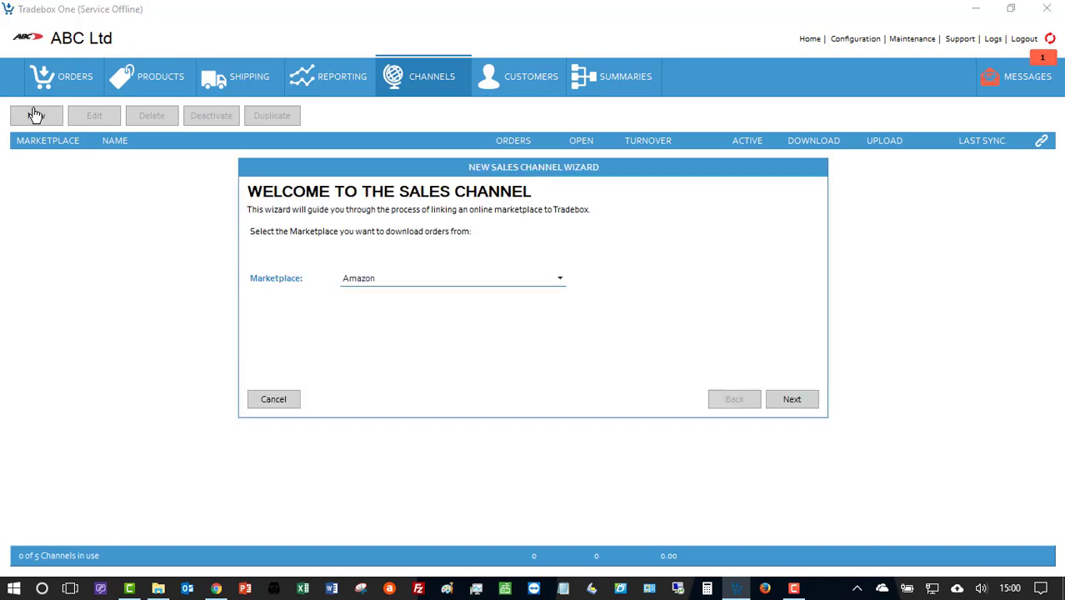
Step: Choose File Import as the marketplace and name the new sales channel Web Sales
left_click(444, 282)
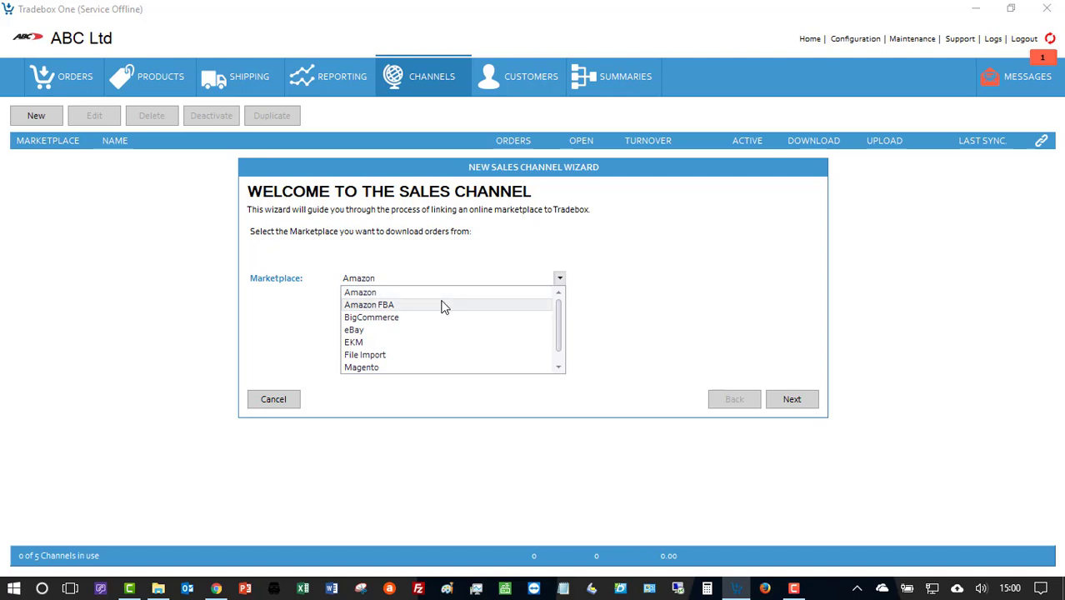
left_click(438, 360)
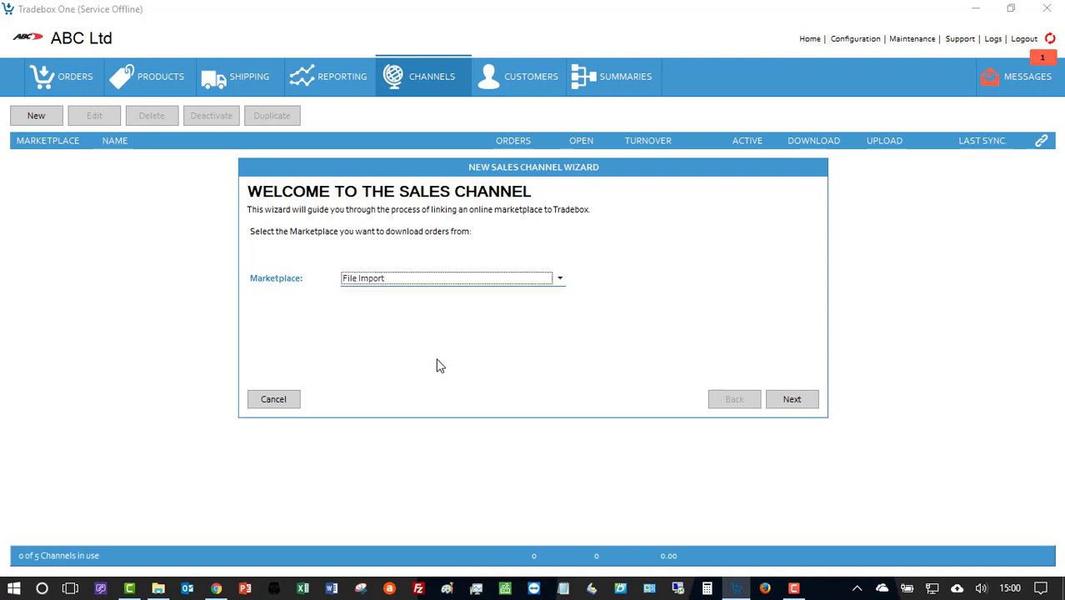
left_click(796, 404)
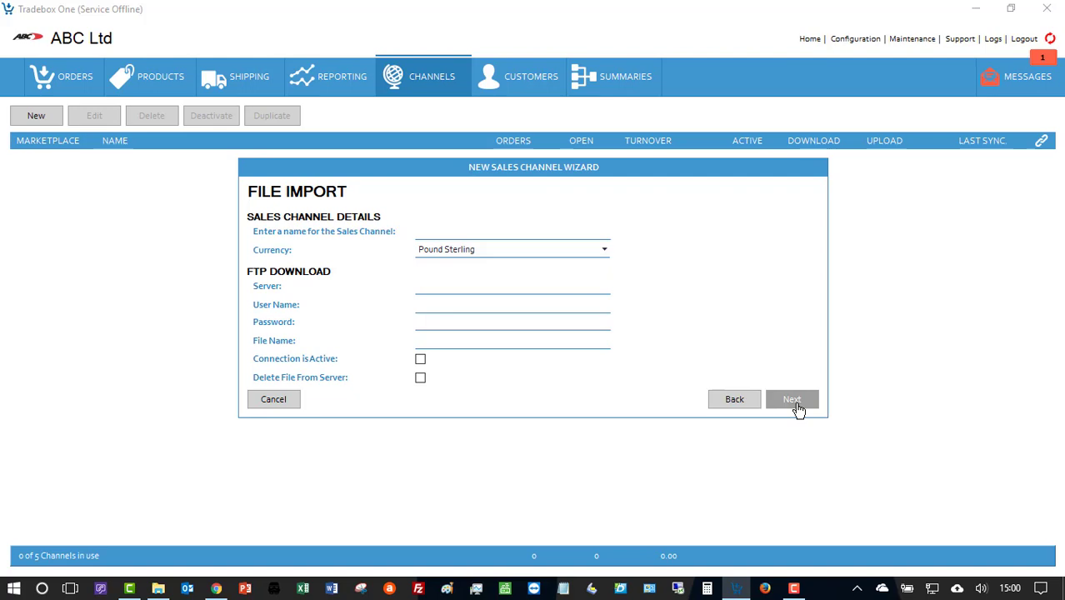
type("Web")
type("Sales")
key("Tab")
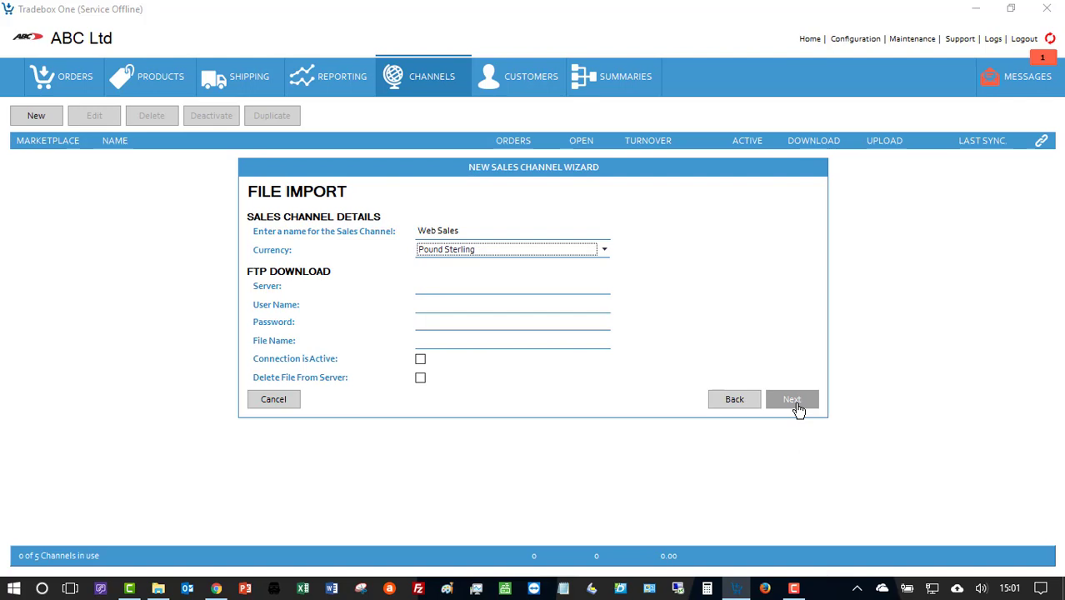
Step: Go through the FTP download fields, leave them blank, and continue to the import file details
left_click(521, 287)
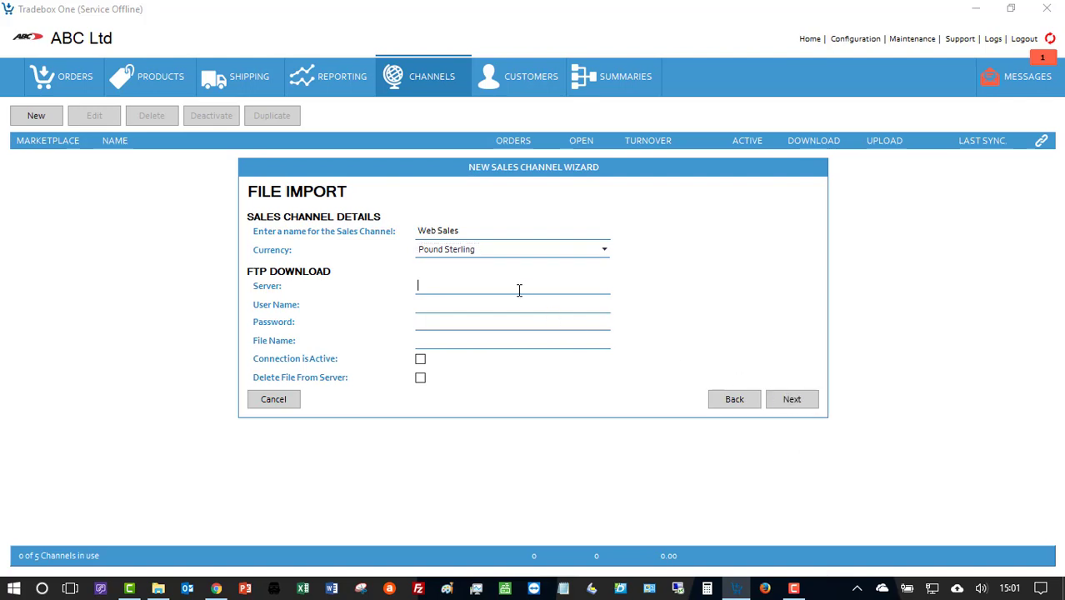
left_click(505, 305)
left_click(496, 323)
left_click(484, 341)
left_click(785, 402)
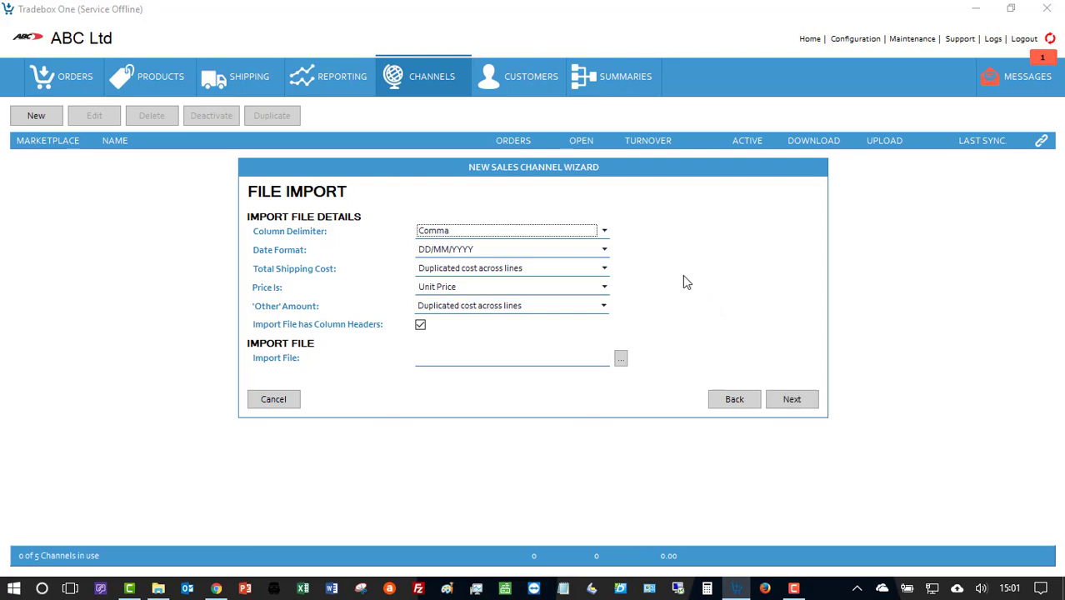
Step: Examine the available options for column delimiter, date format, total shipping cost, price type and 'Other' amount, keeping the current selections
left_click(605, 231)
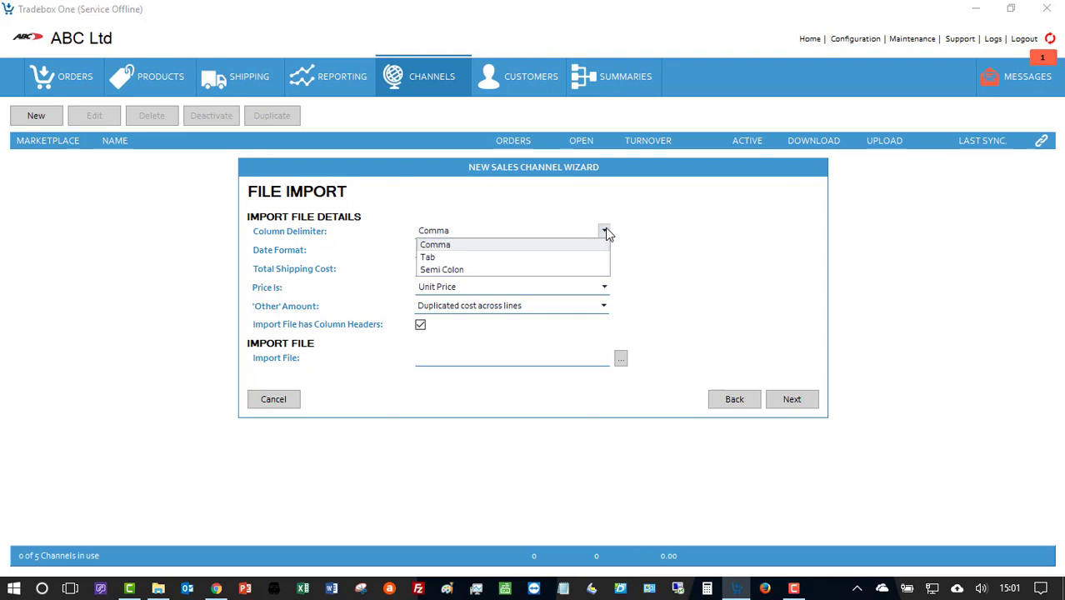
left_click(605, 231)
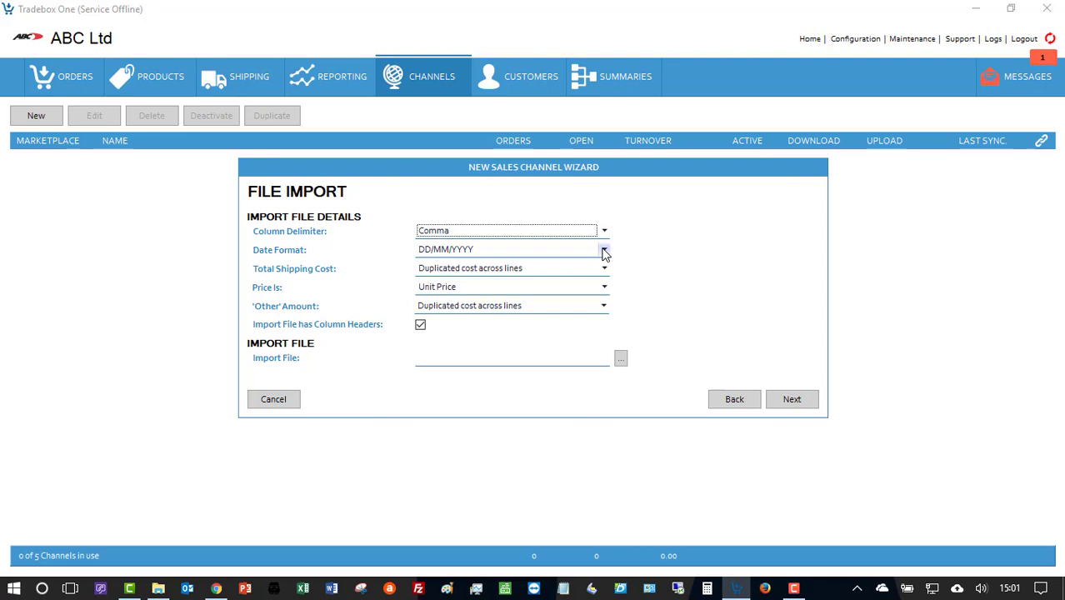
left_click(605, 251)
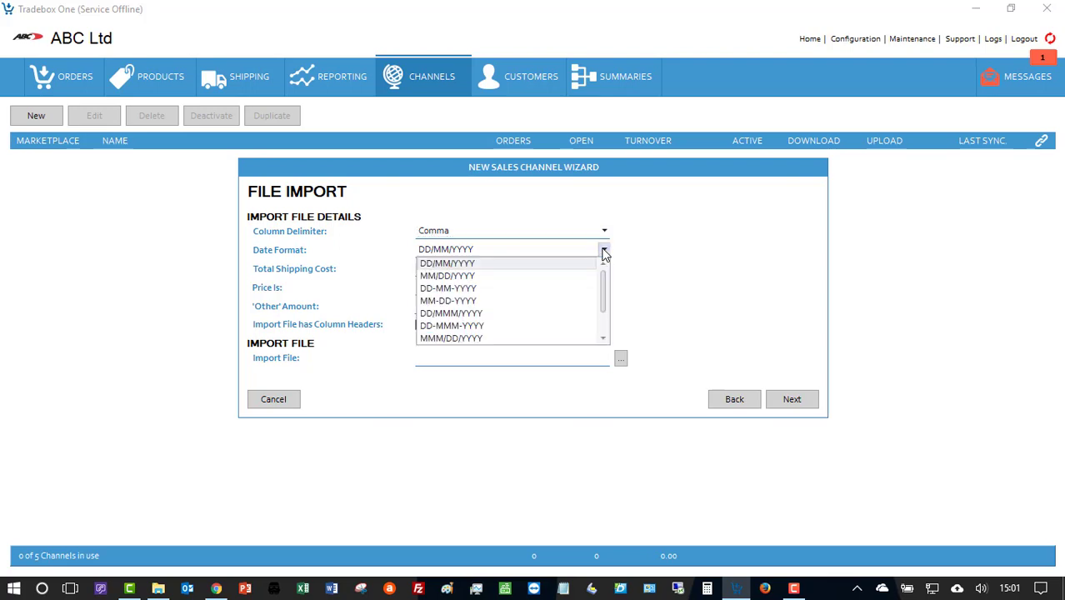
left_click(605, 251)
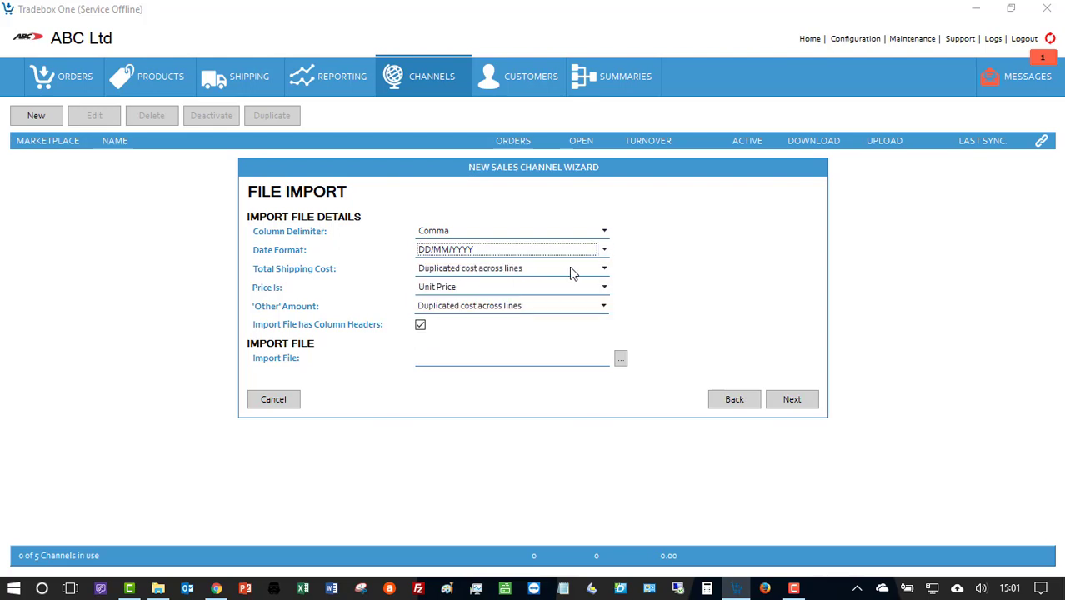
left_click(571, 269)
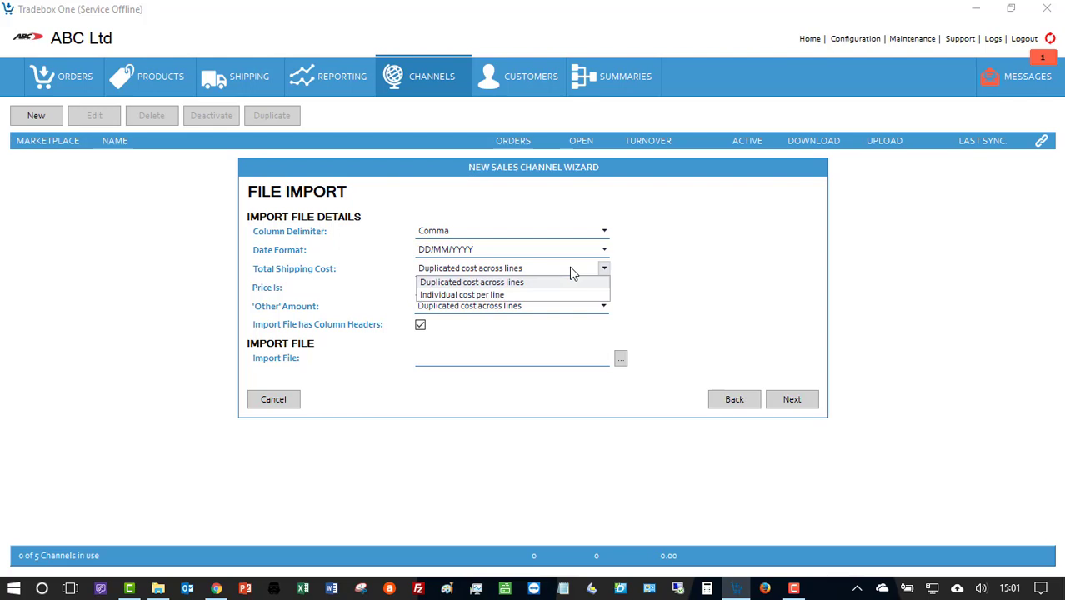
left_click(569, 266)
left_click(571, 290)
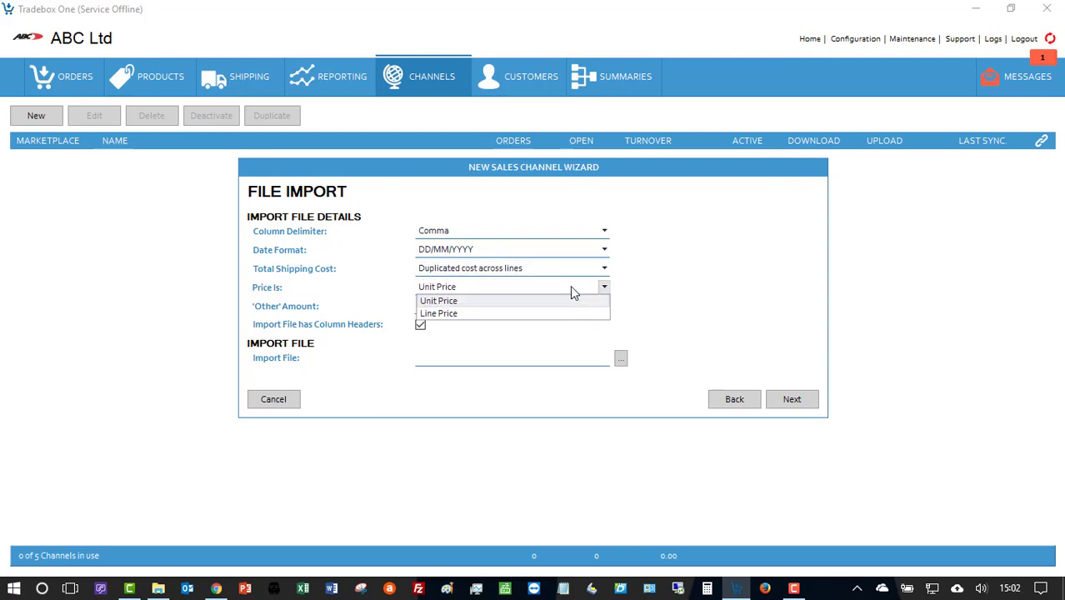
left_click(570, 286)
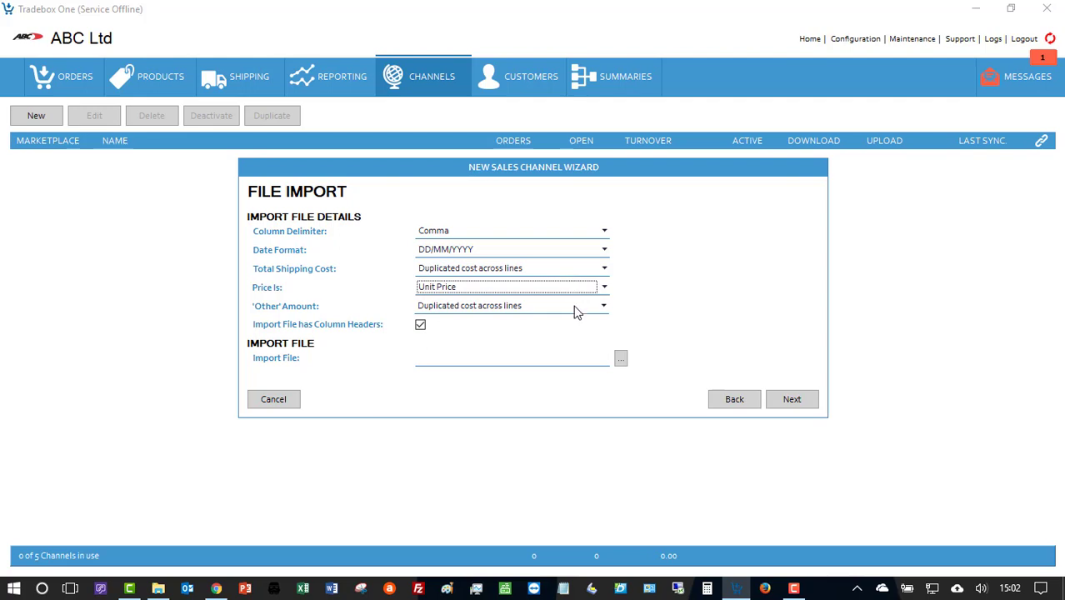
left_click(575, 308)
left_click(573, 306)
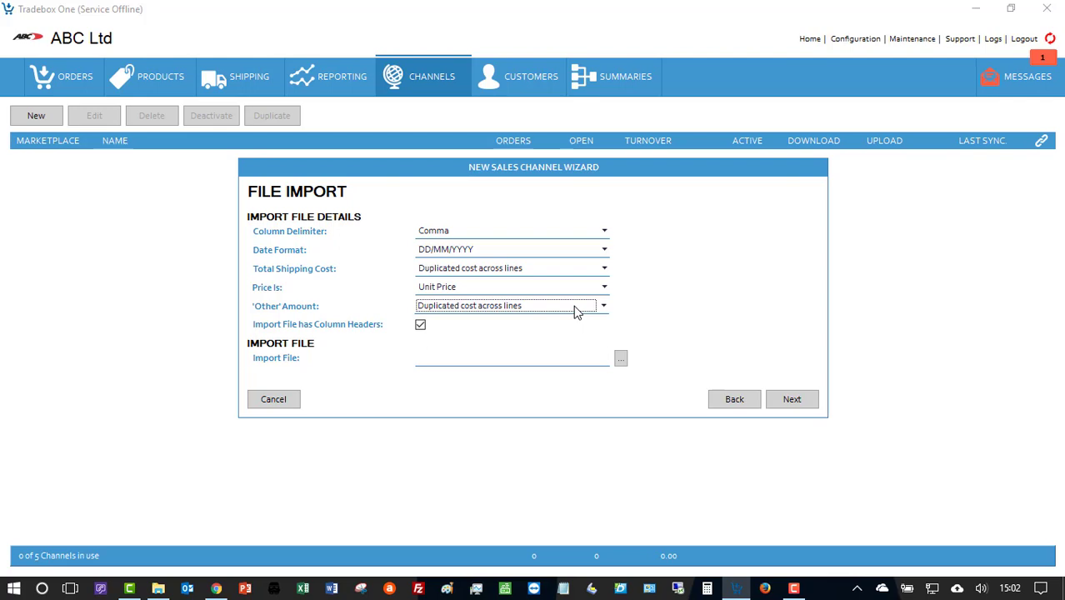
Step: Select TB1 CSV Template.csv from the Desktop as the import file and continue to the field mapping
left_click(621, 361)
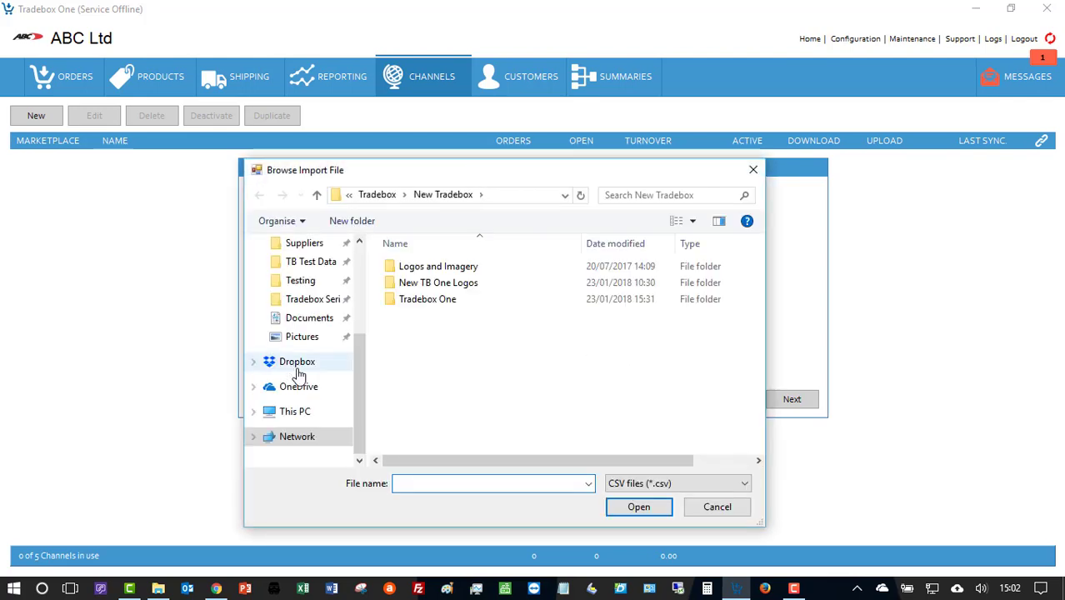
left_click_drag(359, 374, 348, 268)
left_click(327, 283)
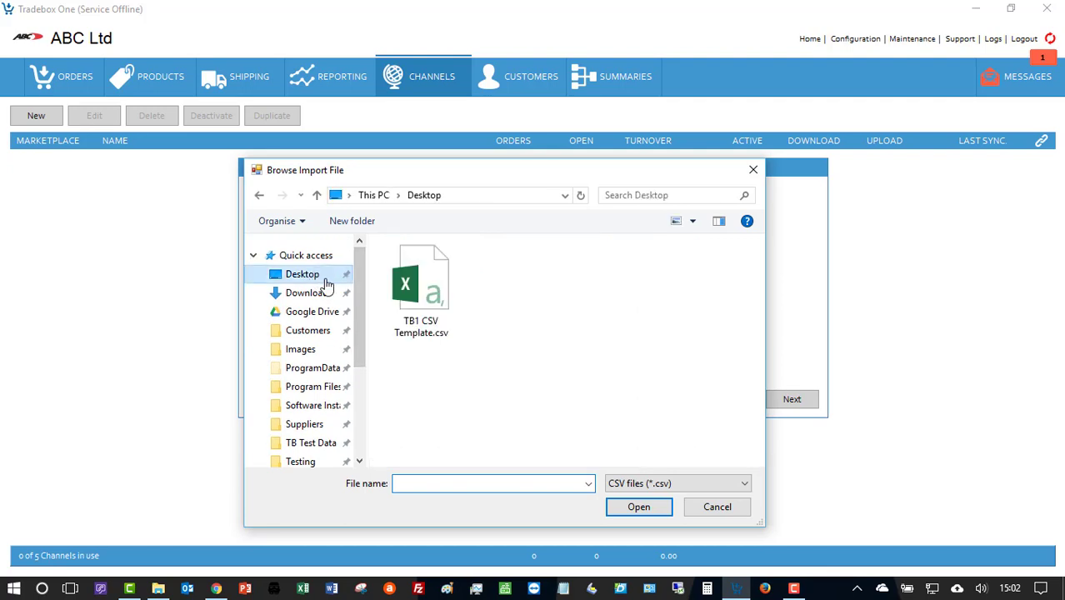
left_click(441, 301)
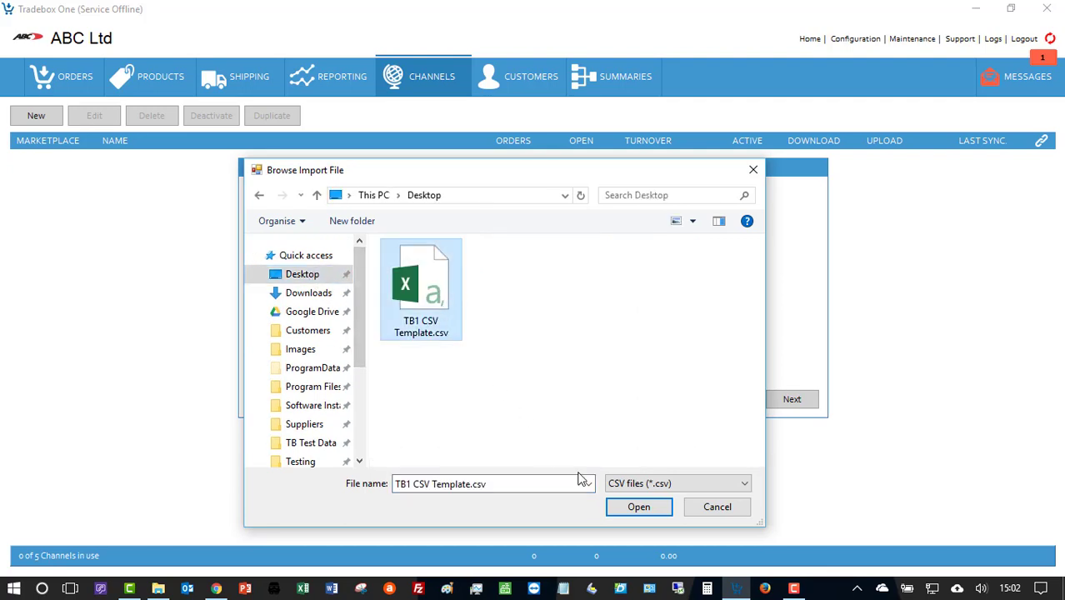
left_click(623, 505)
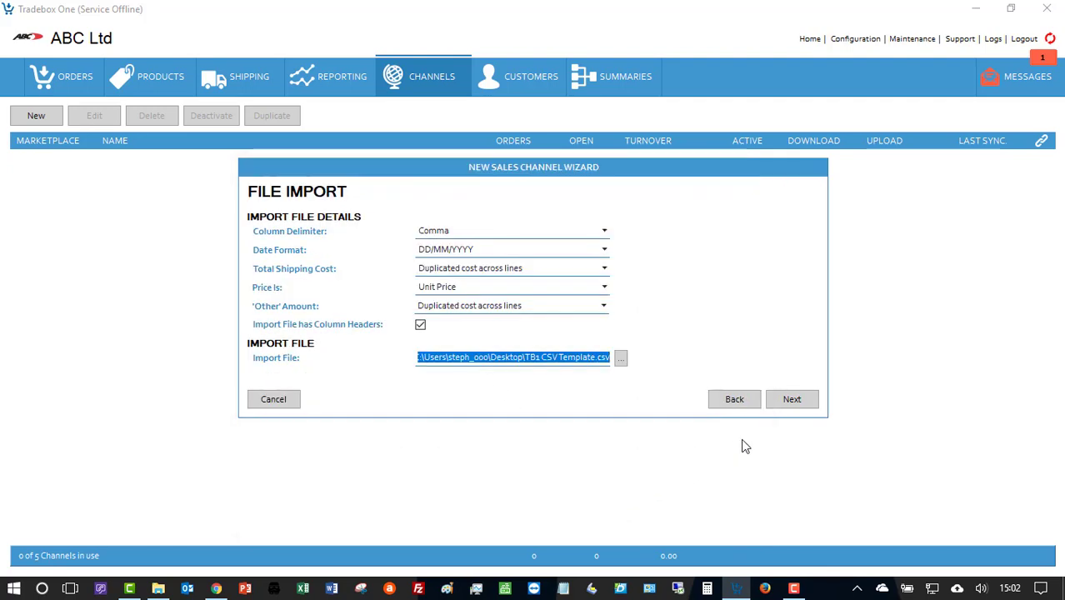
left_click(791, 400)
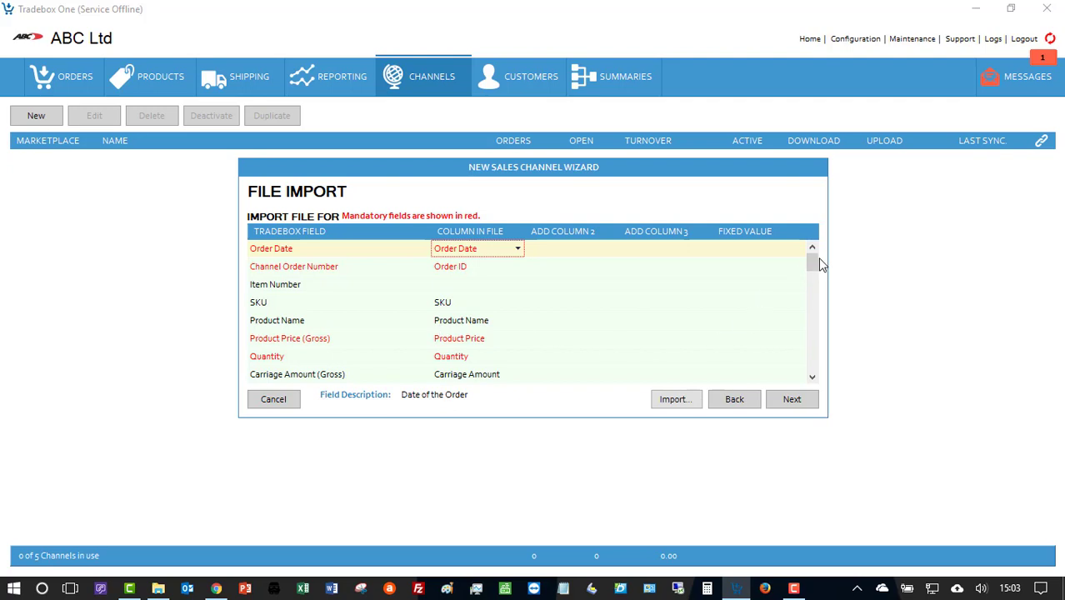
Step: Review the field mapping, keep Shipping Method mapped to the Shipping Method column, and continue to the sales sources
left_click_drag(813, 258, 814, 280)
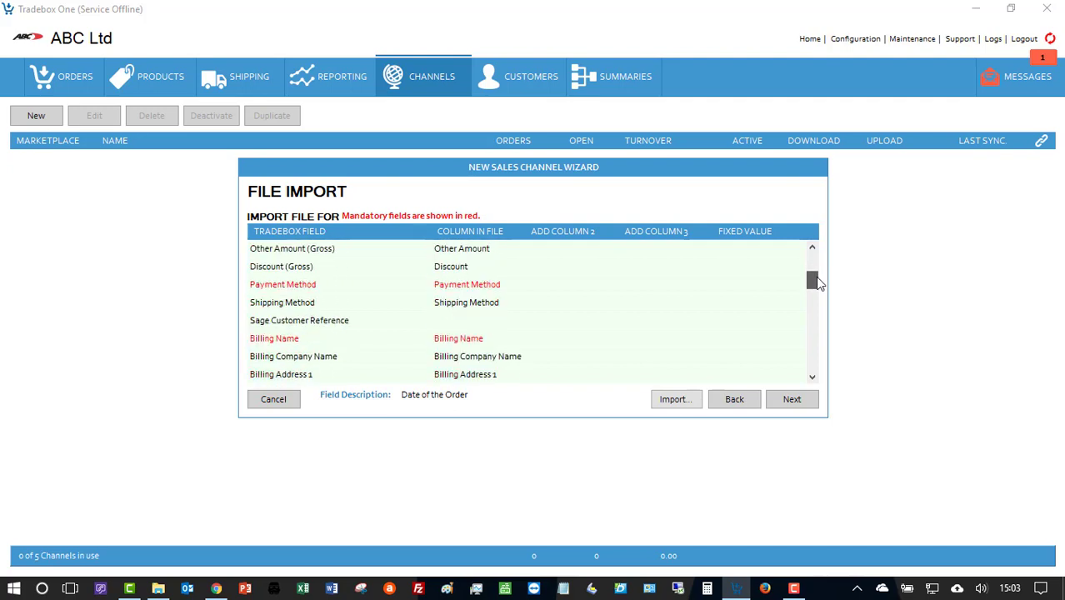
left_click(497, 305)
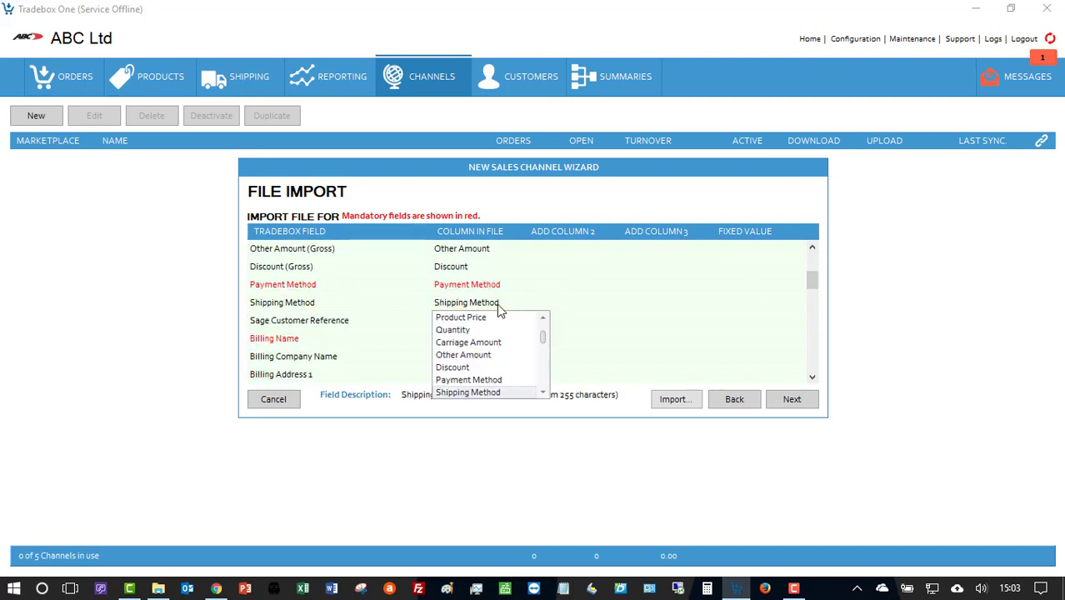
left_click(497, 305)
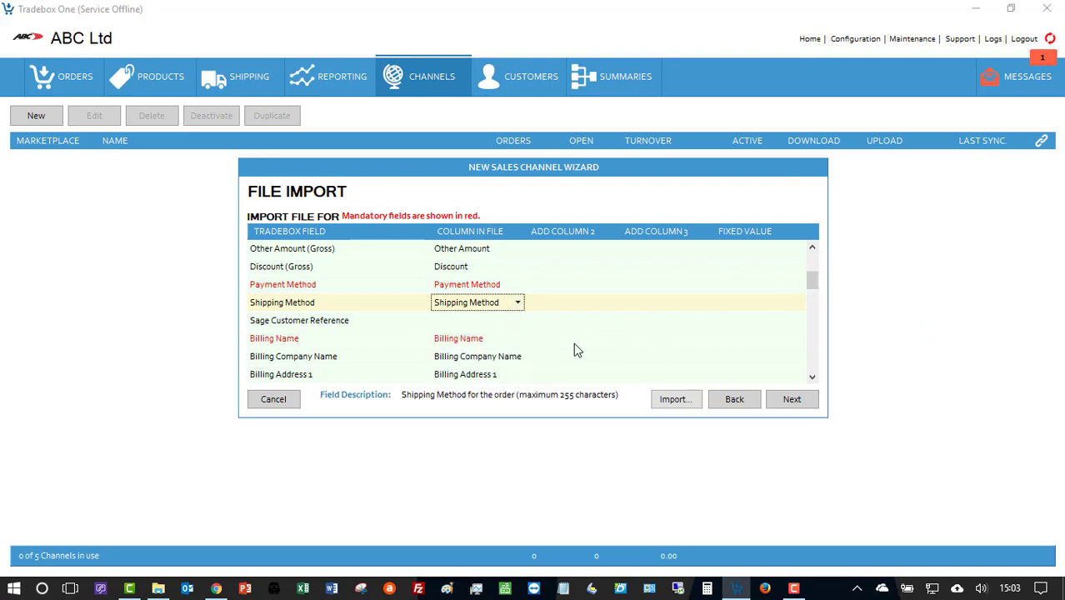
left_click(516, 304)
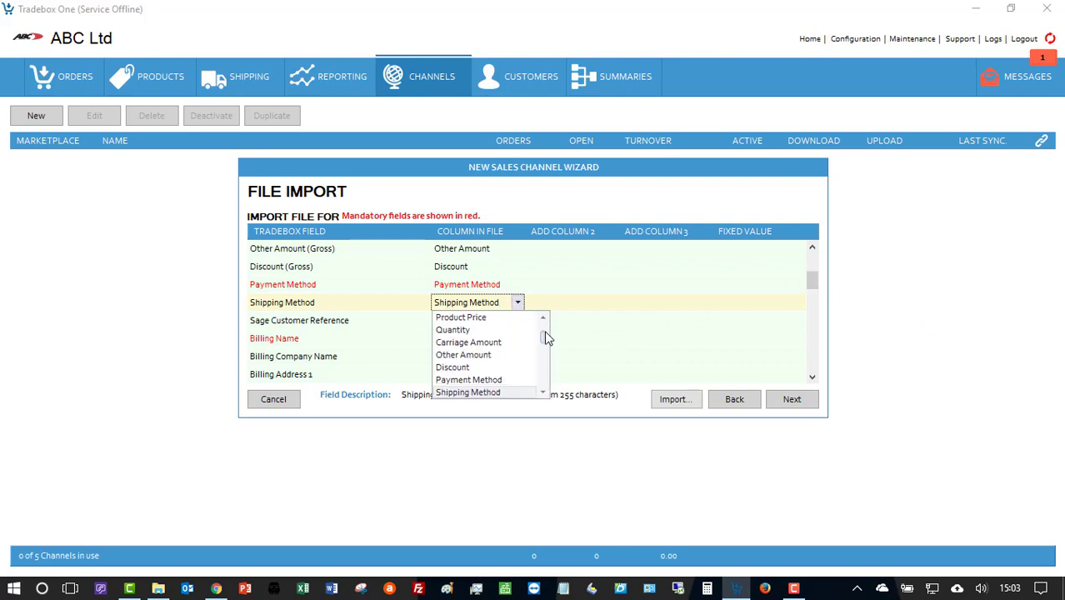
scroll(546, 337, "down", 1)
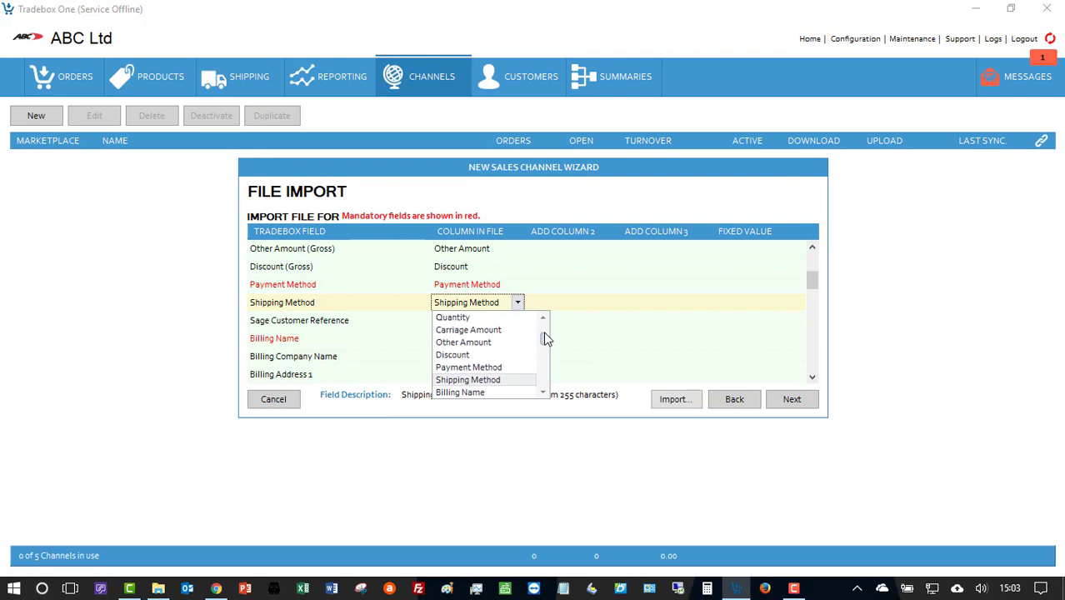
left_click(503, 380)
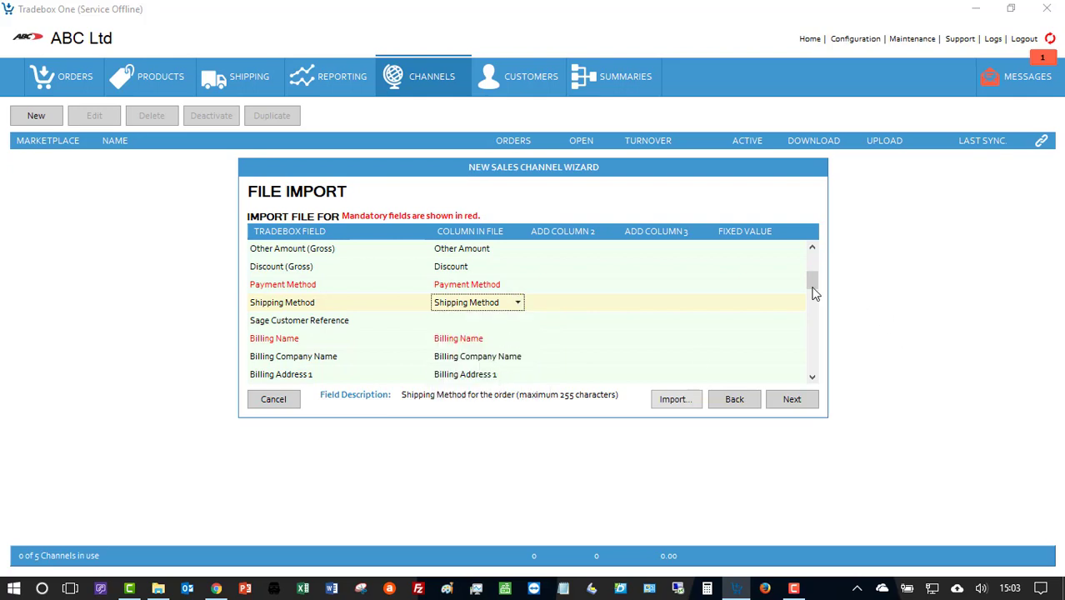
left_click(795, 402)
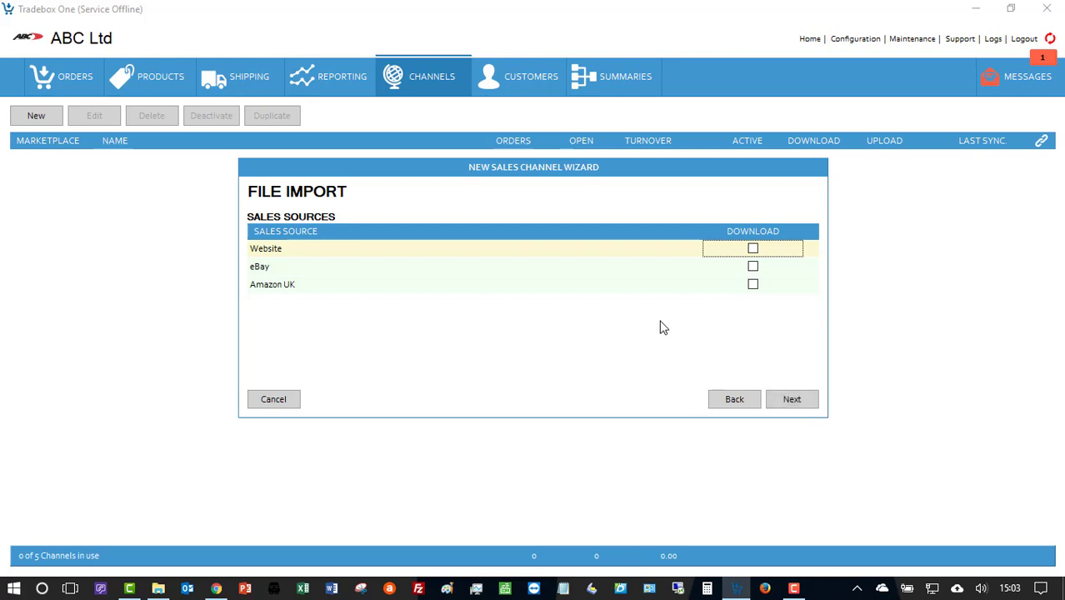
Step: Enable download for the Website, eBay and Amazon UK sales sources and continue to the order statuses
left_click(753, 249)
left_click(752, 266)
left_click(753, 285)
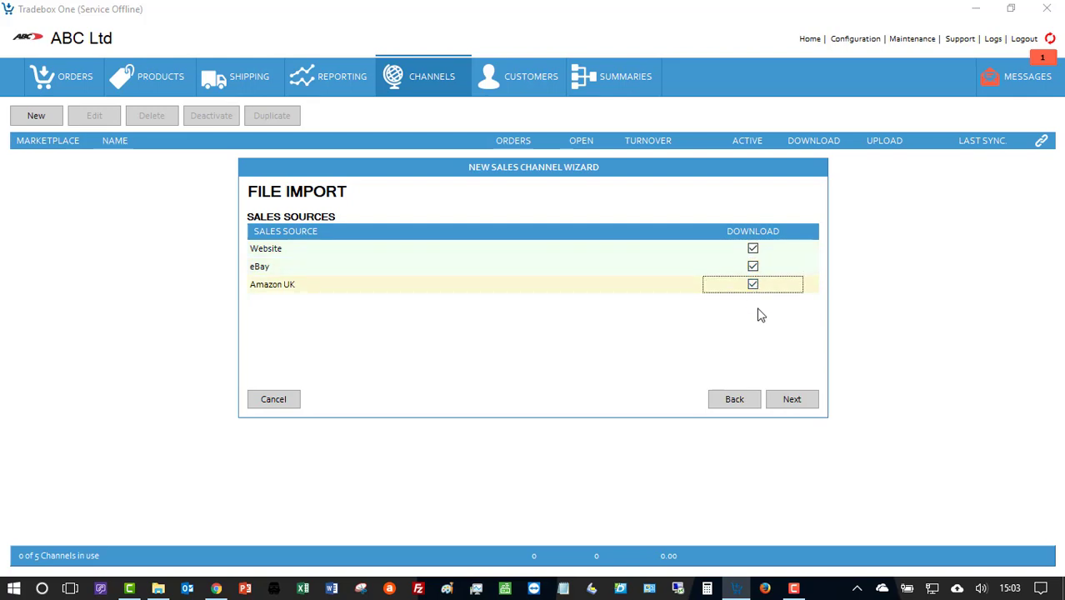
left_click(792, 404)
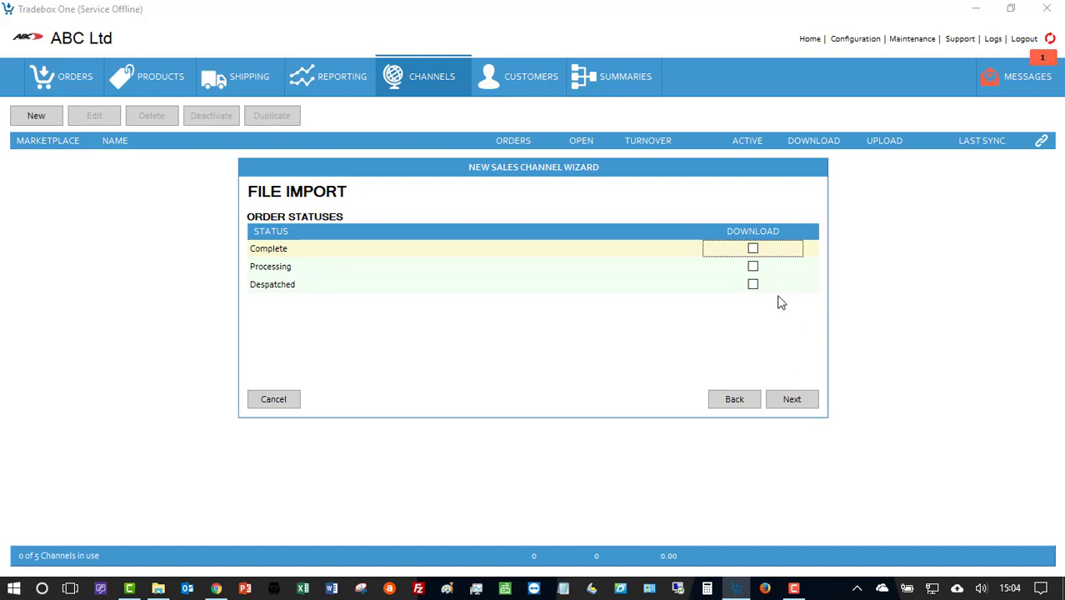
Step: Enable download for the Complete, Processing and Despatched order statuses and continue to the discount settings
left_click(753, 249)
left_click(753, 267)
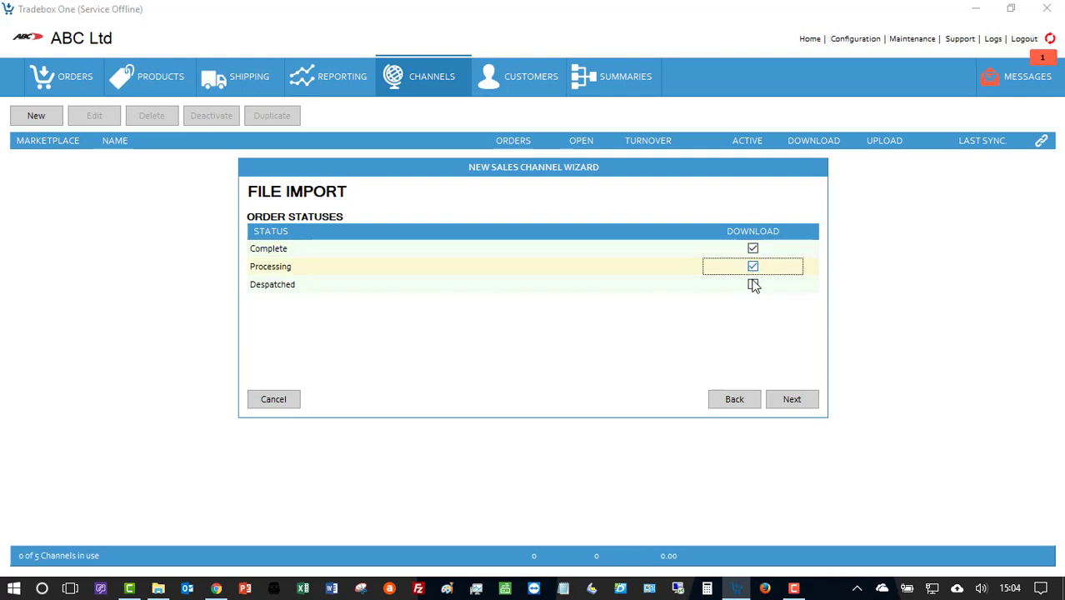
left_click(752, 284)
left_click(798, 400)
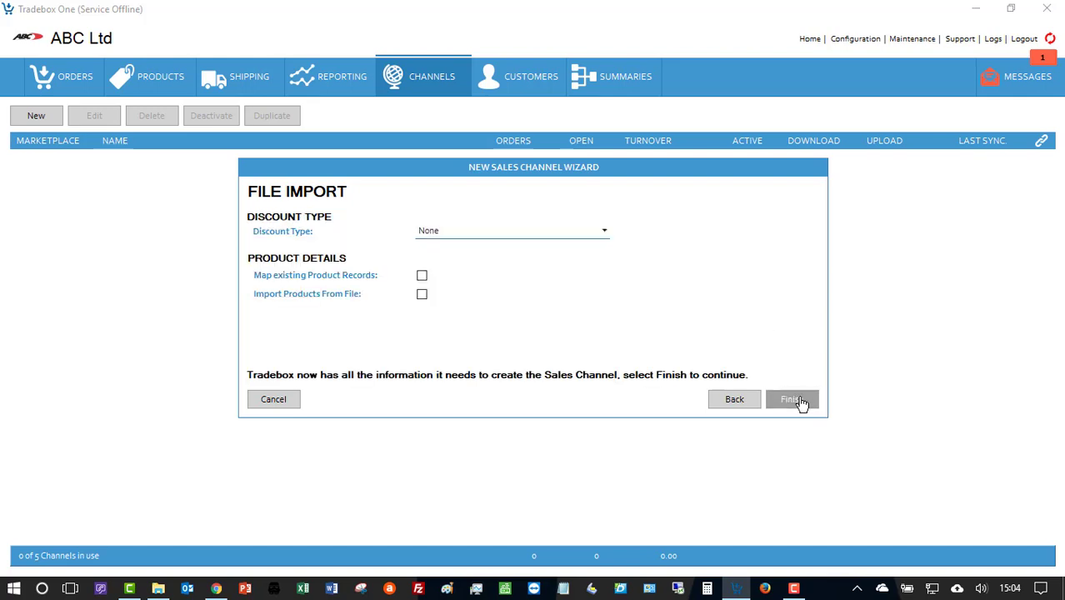
Step: Set the discount type to Order and finish creating the sales channel without setting up an accounts link
left_click(510, 234)
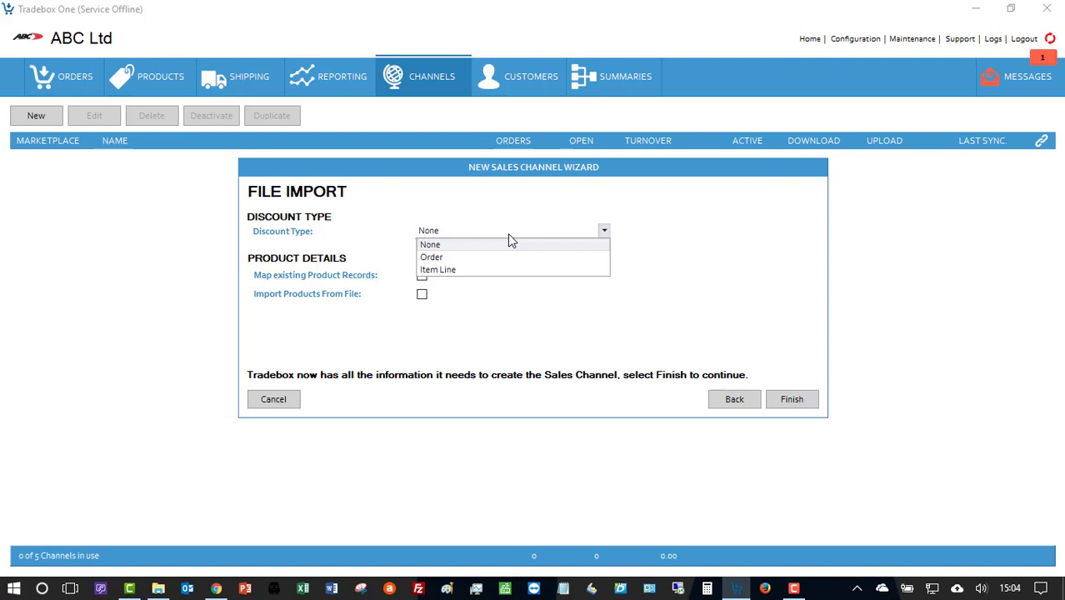
left_click(473, 259)
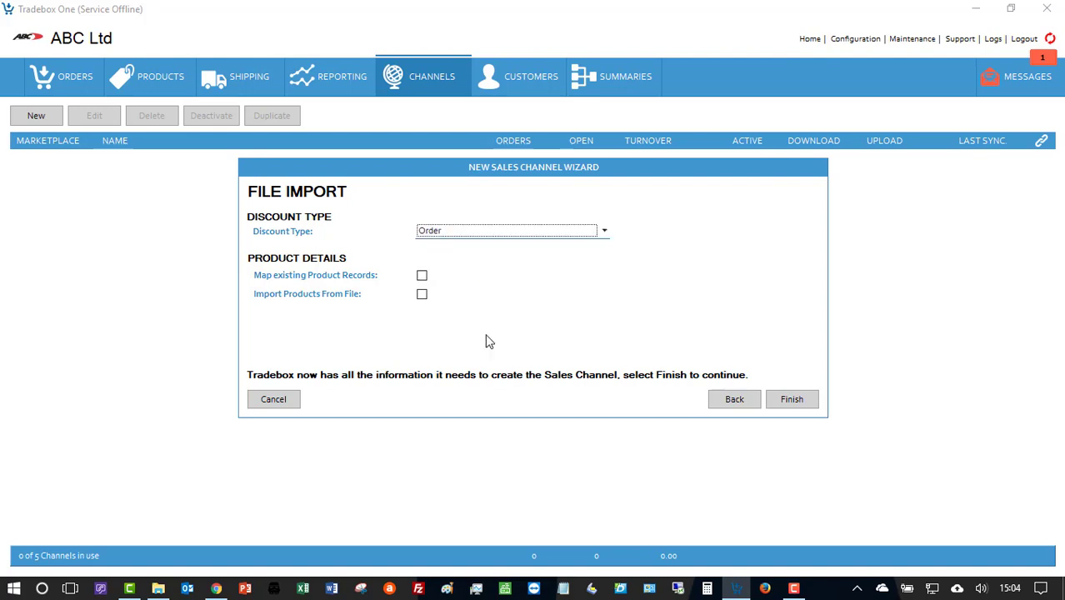
left_click(787, 407)
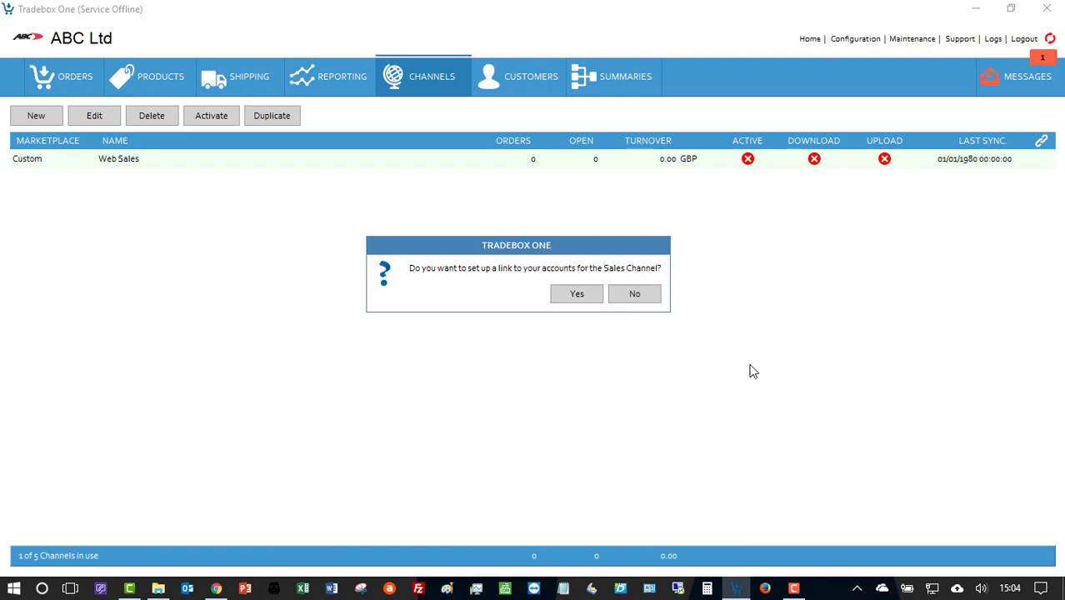
left_click(644, 301)
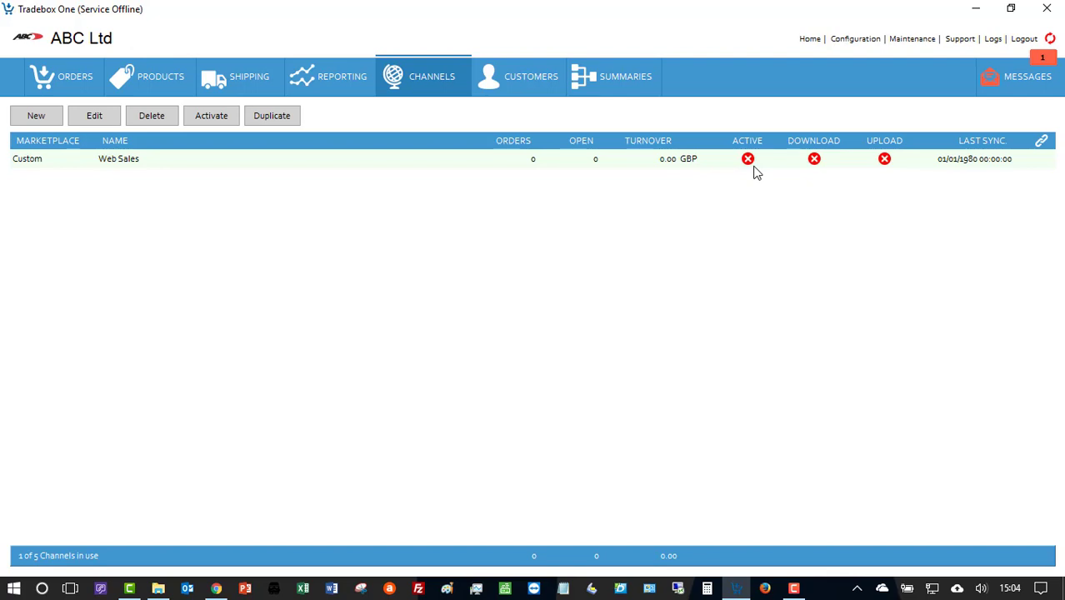
Step: Open the Web Sales channel details and examine its In and Out folder paths
left_click(266, 164)
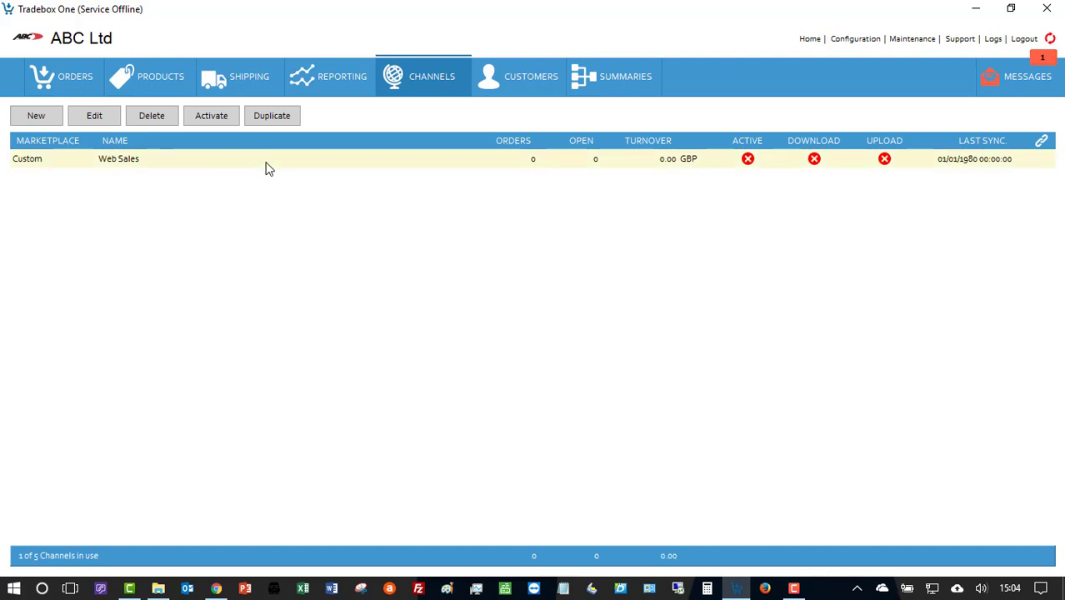
double_click(266, 163)
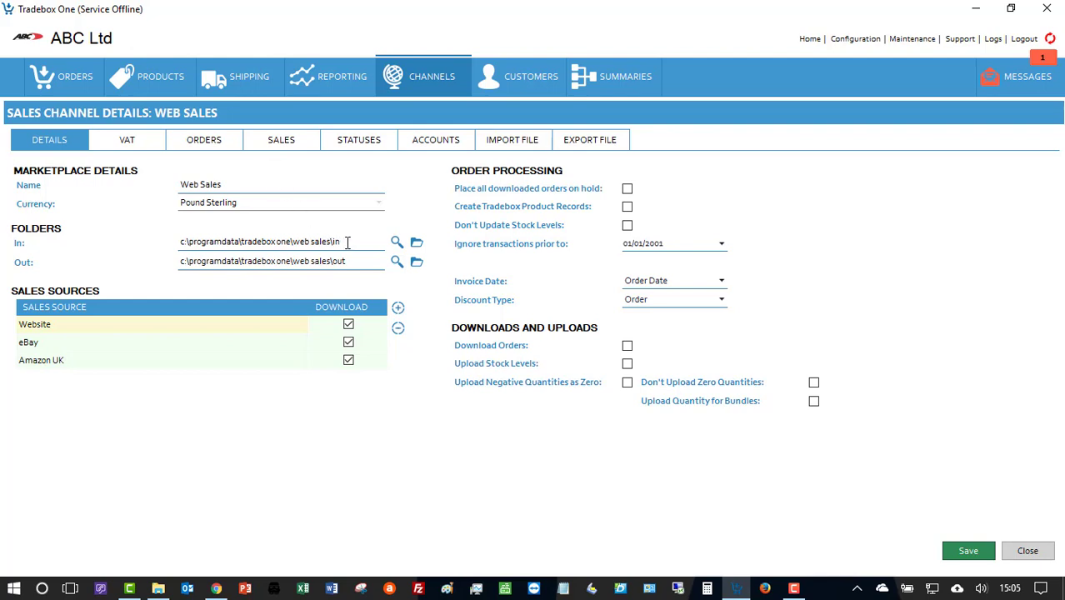
left_click_drag(348, 242, 177, 242)
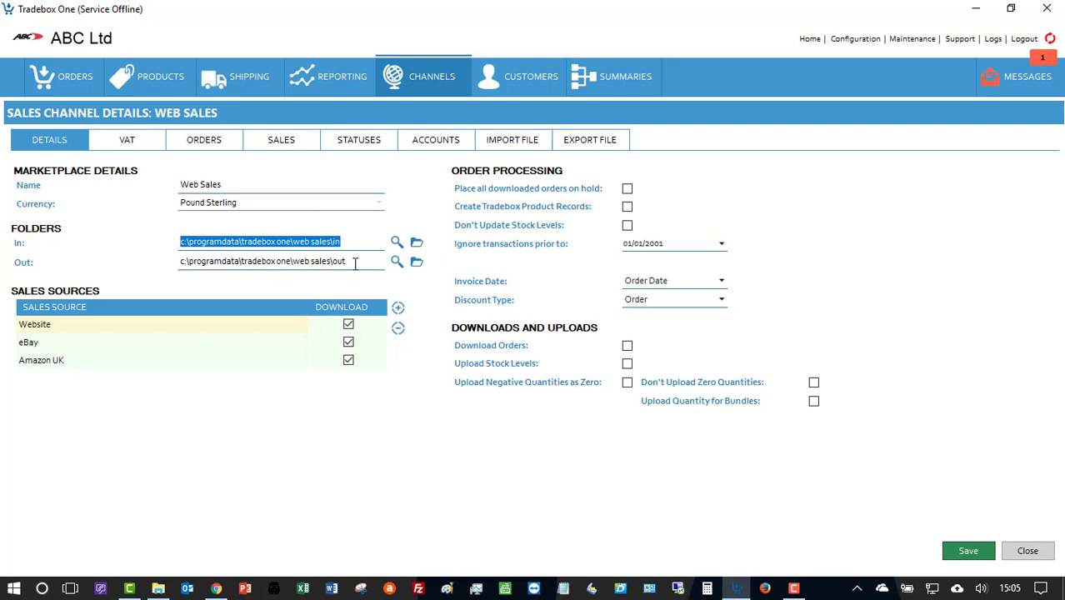
left_click_drag(355, 264, 177, 261)
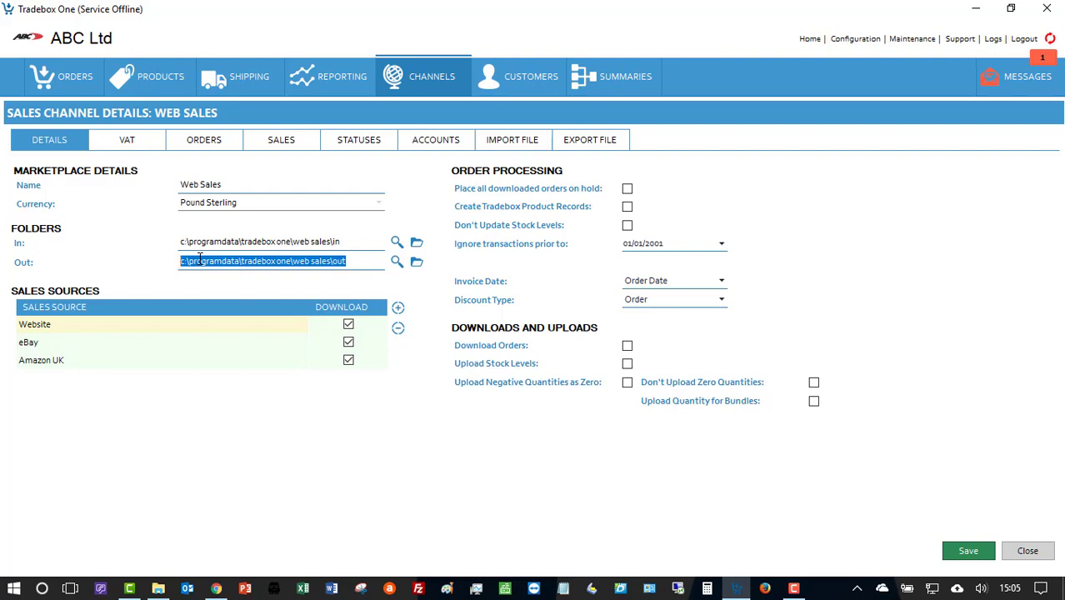
Step: Switch to File Explorer and review the Websales network path and its IN, OUT and UPLOAD folders
left_click(157, 588)
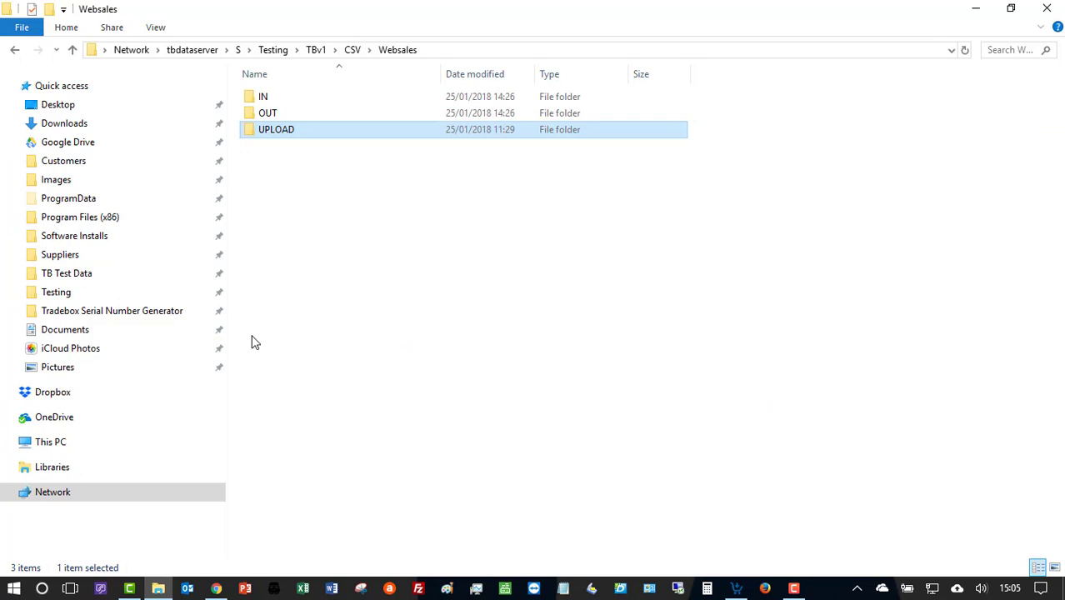
left_click(497, 50)
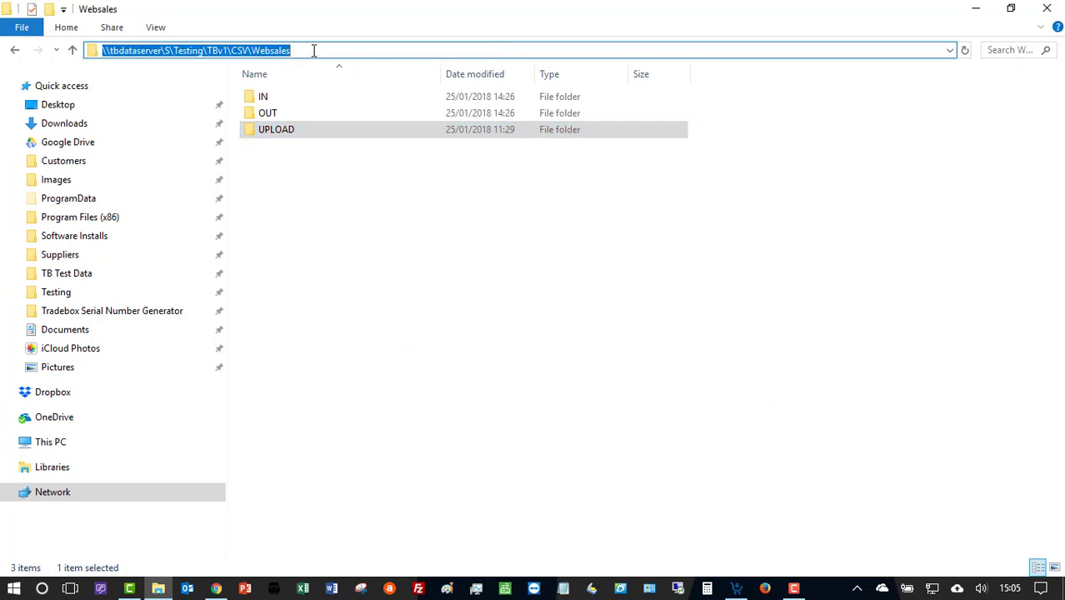
left_click(289, 101)
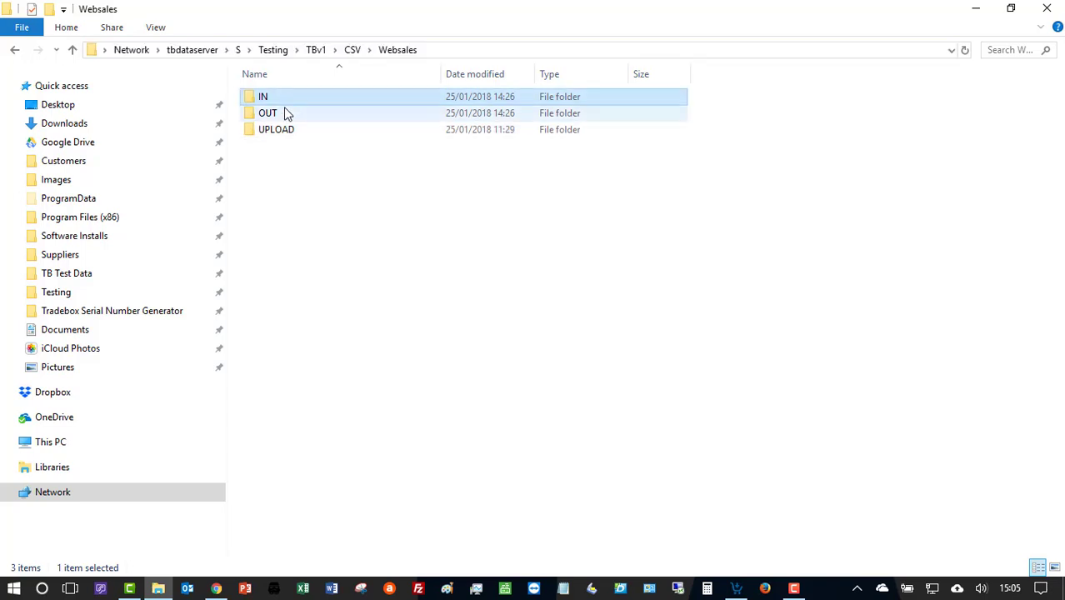
left_click(285, 112)
left_click(286, 132)
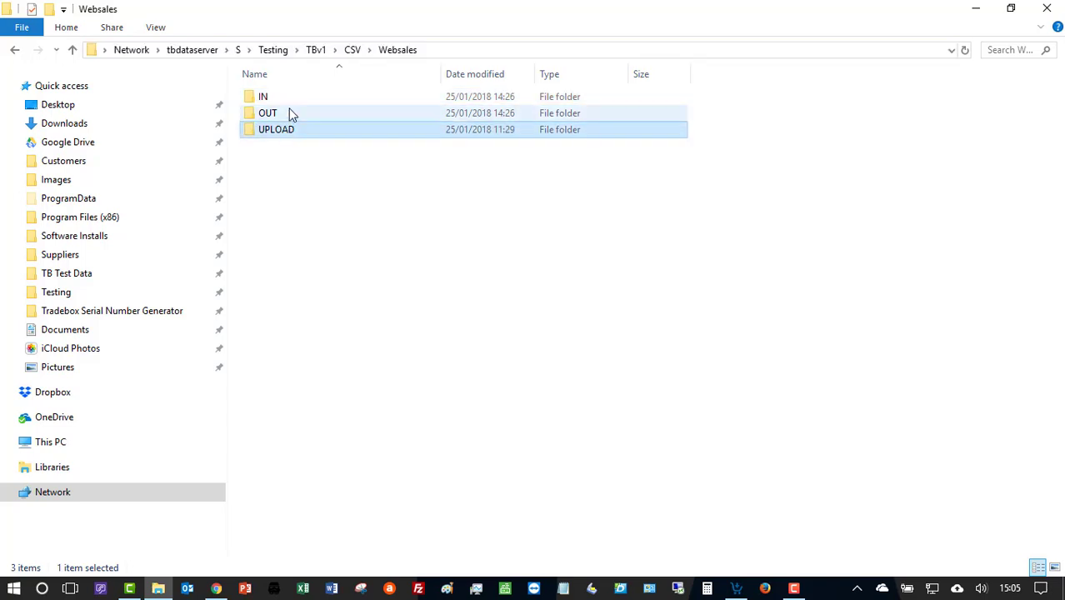
Step: Copy the path of the Websales IN folder and set the channel's In folder in Tradebox One to \\tbdataserver\s\testing\tbv1\csv\websales\in
double_click(290, 101)
left_click(535, 51)
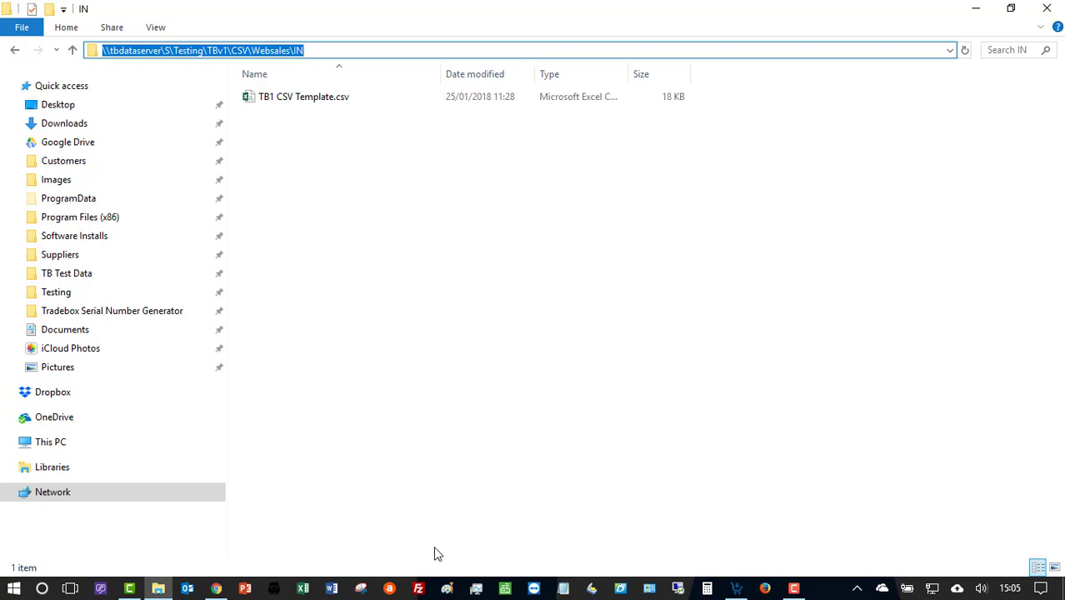
left_click(736, 588)
left_click_drag(352, 242, 119, 243)
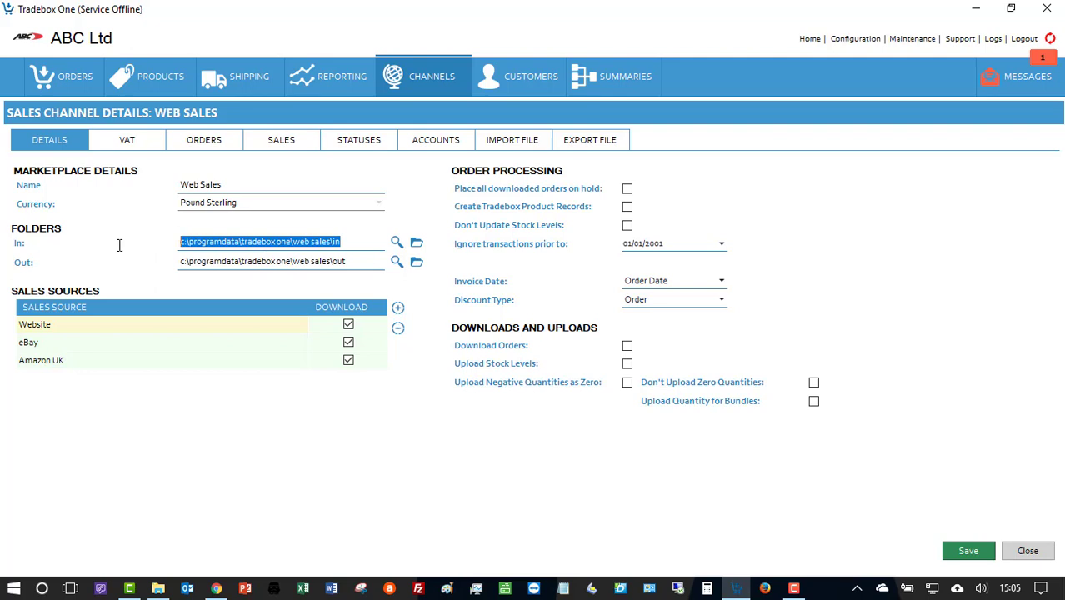
type("\\\\tbdataserver\\s\\testing\\tbv1\\csv\\websales\\in")
Step: Replace the channel's Out folder with the copied path of the Websales OUT folder, \\tbdataserver\s\testing\tbv1\csv\websales\out
key("Tab")
key("Delete")
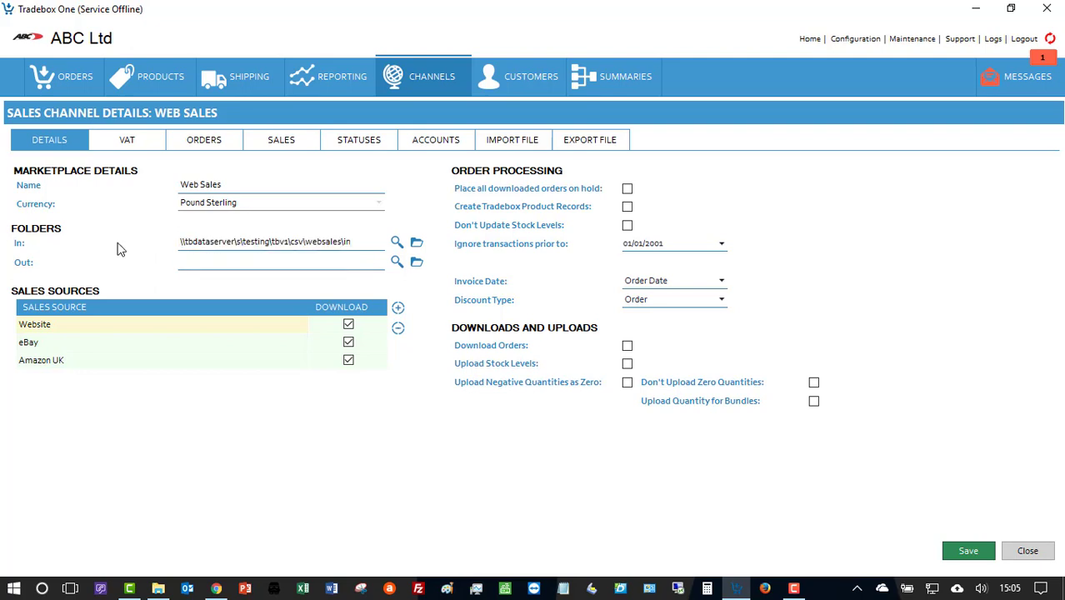
key("alt+Tab")
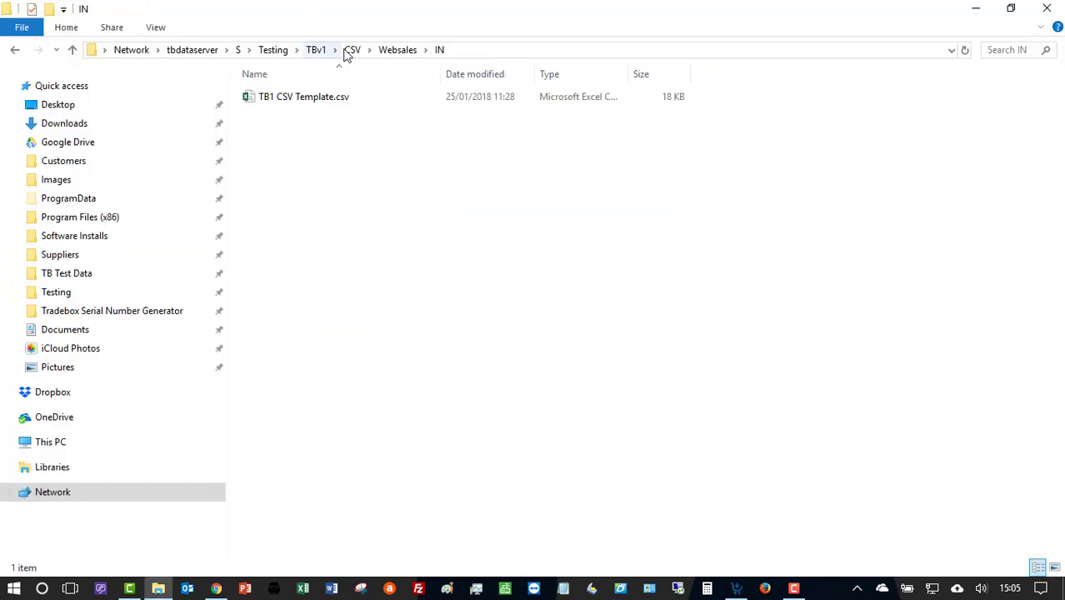
left_click(392, 50)
double_click(276, 112)
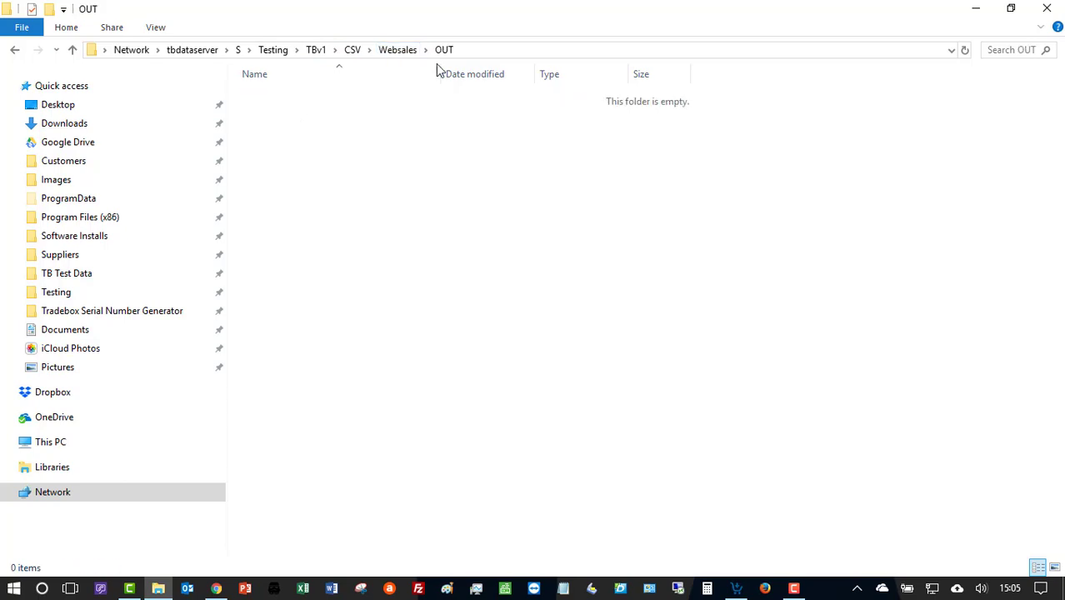
left_click(490, 49)
key("ctrl+c")
key("alt+Tab")
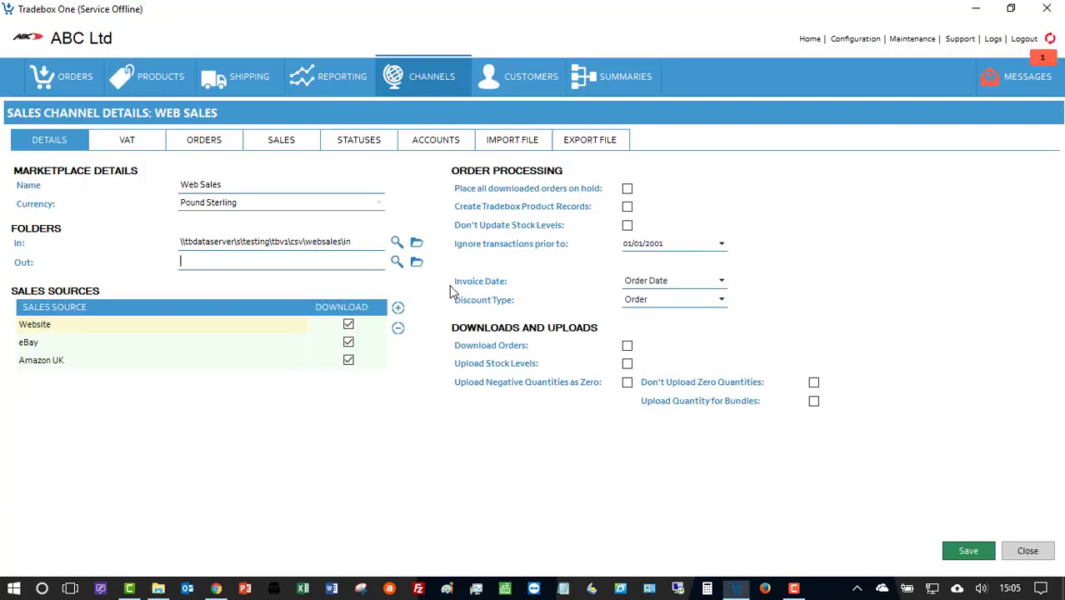
left_click(311, 261)
key("ctrl+v")
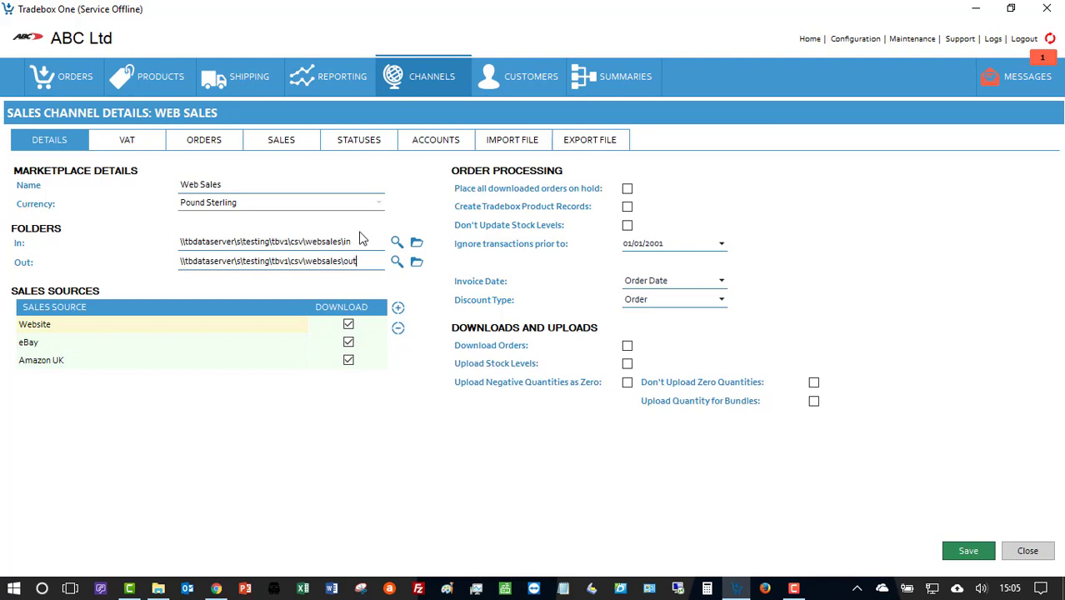
Step: Review the In folder path and the channel's VAT tax codes, orders and sales pages
left_click_drag(357, 242, 164, 242)
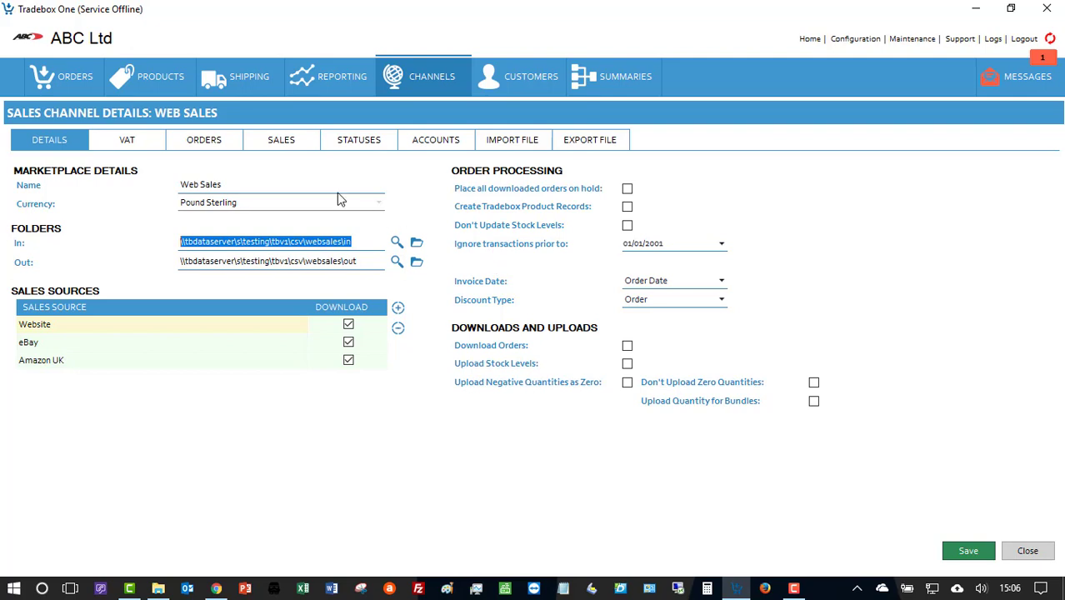
left_click(153, 150)
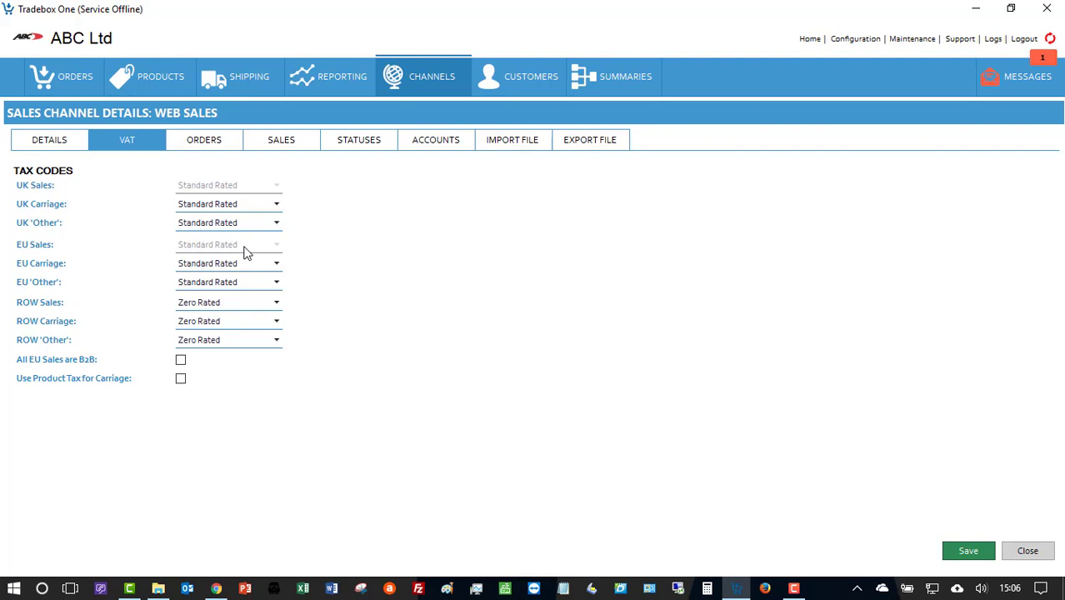
left_click(223, 150)
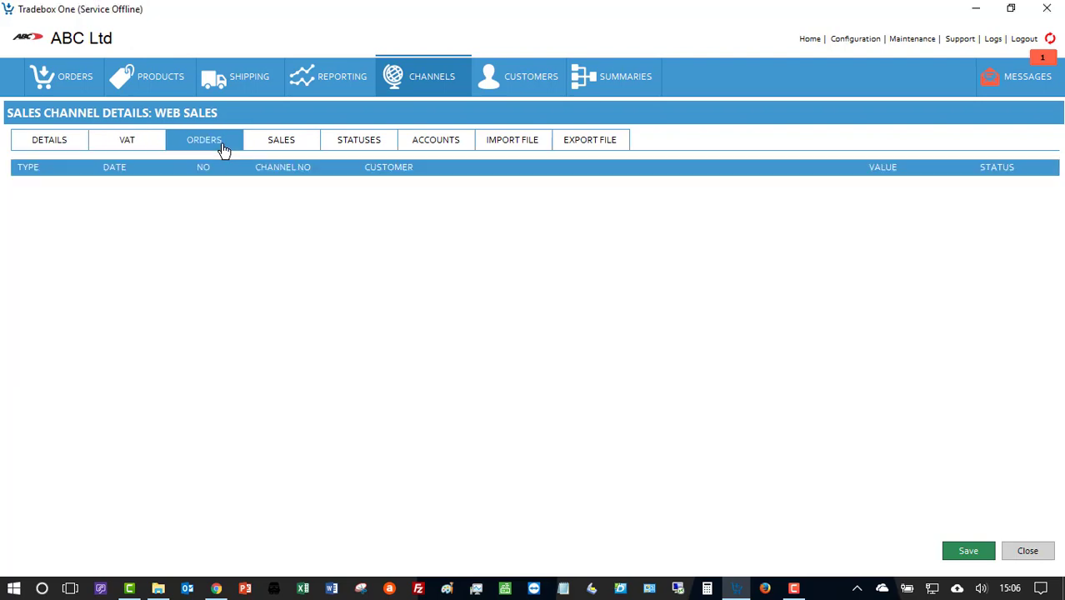
left_click(269, 143)
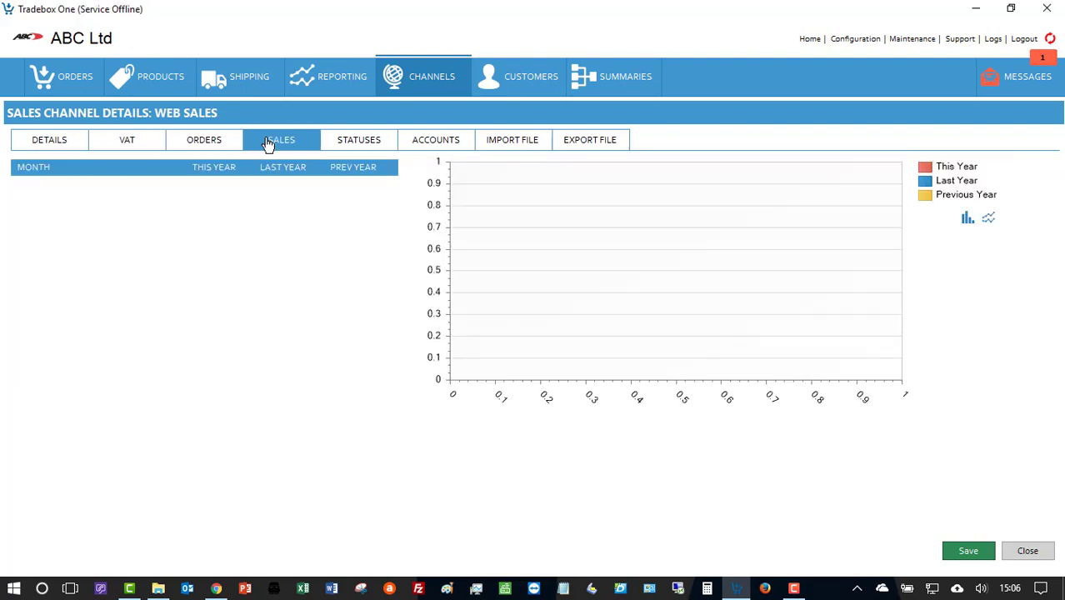
Step: Open the channel's status mappings and keep the Complete marketplace status mapped to Completed with download enabled
left_click(357, 142)
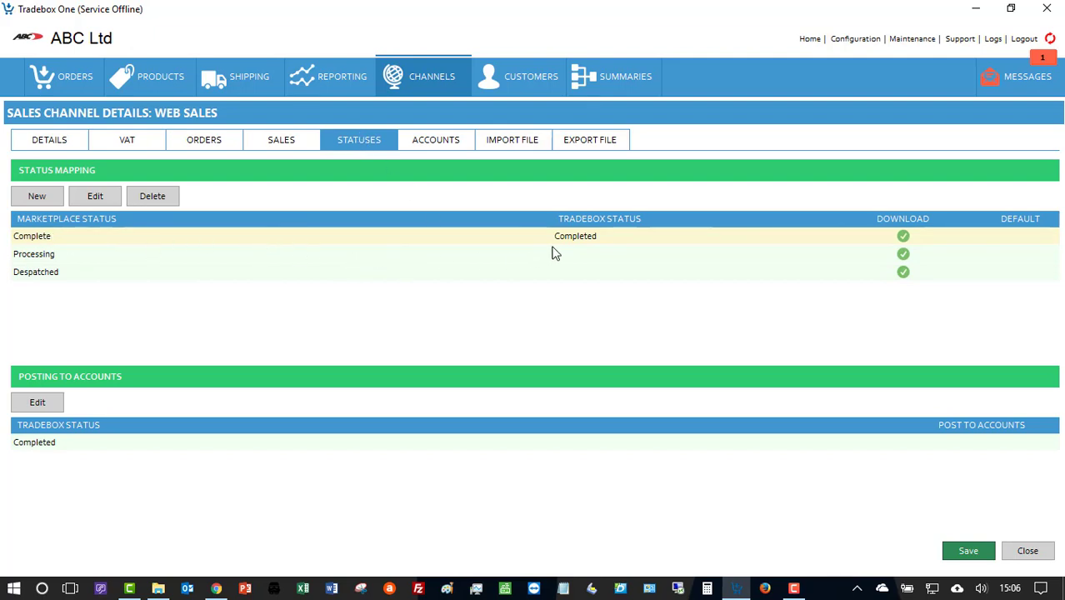
double_click(494, 239)
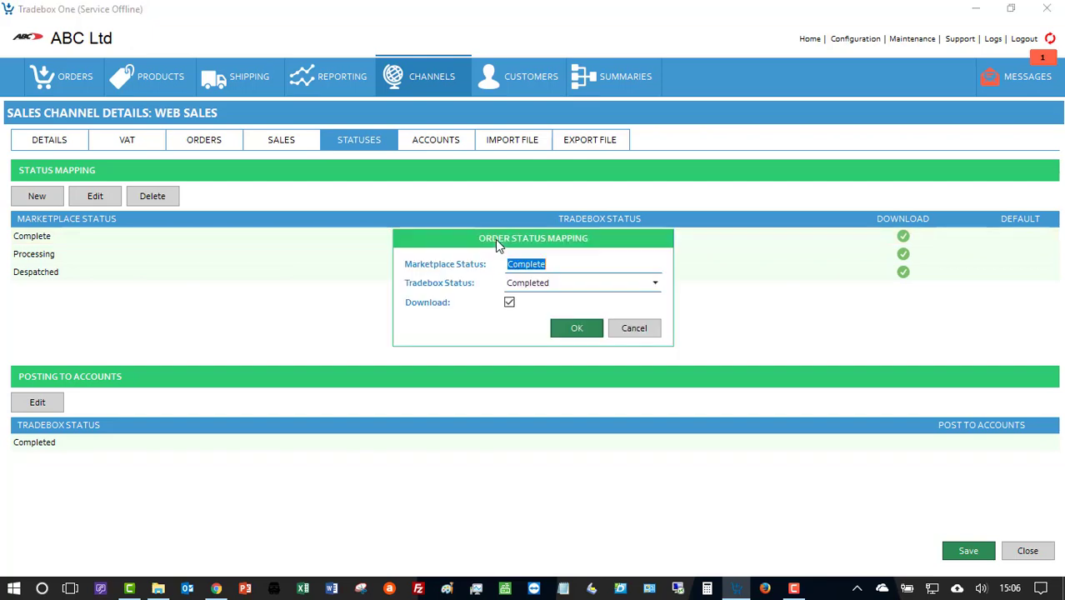
left_click(572, 329)
Step: Map the Processing marketplace status to the Tradebox status Paid
double_click(564, 264)
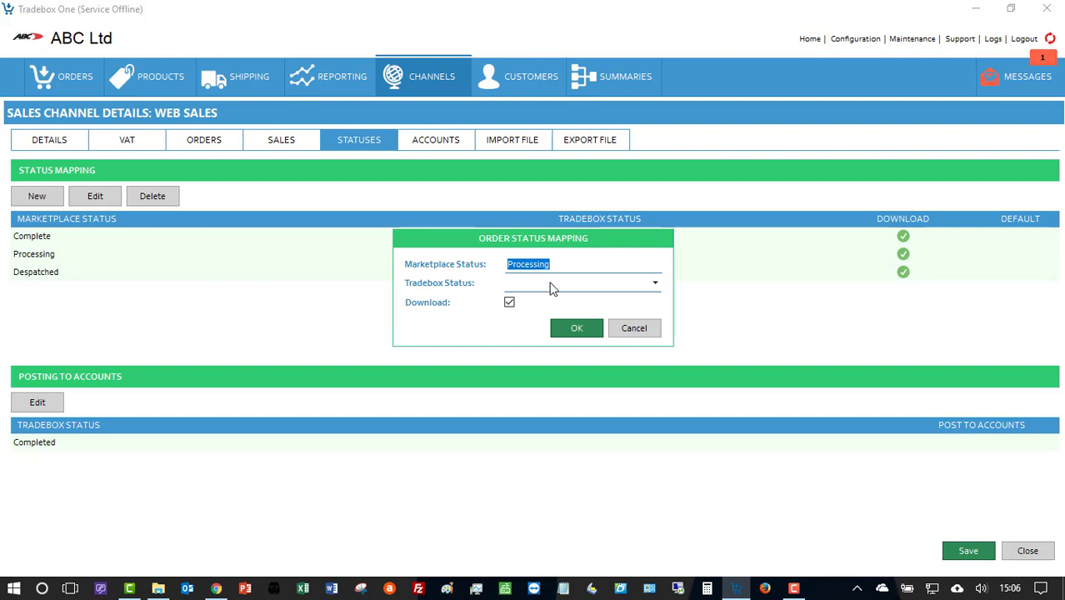
left_click(573, 287)
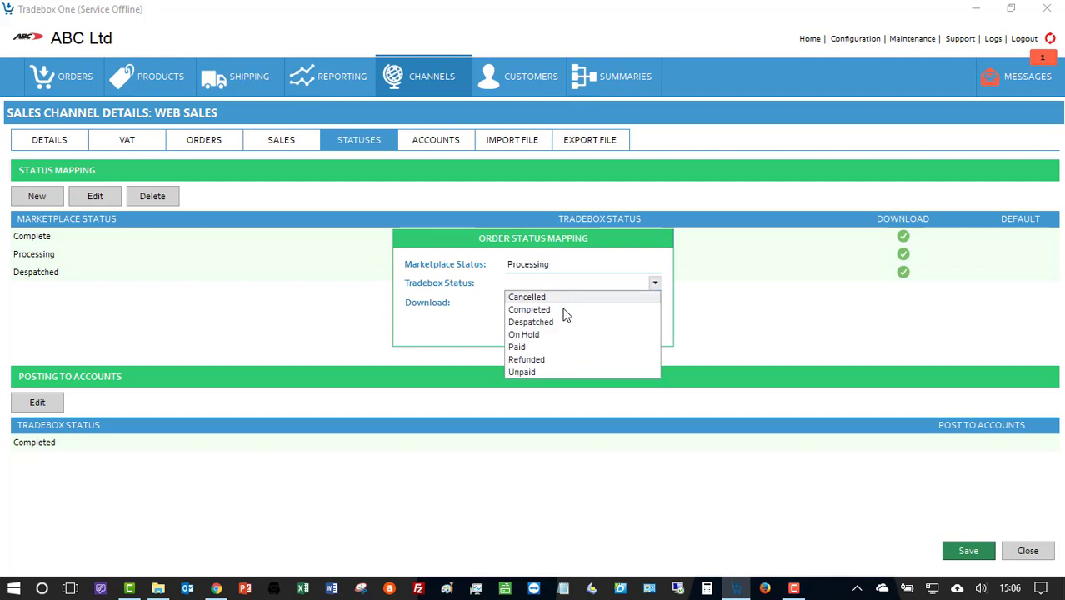
left_click(518, 347)
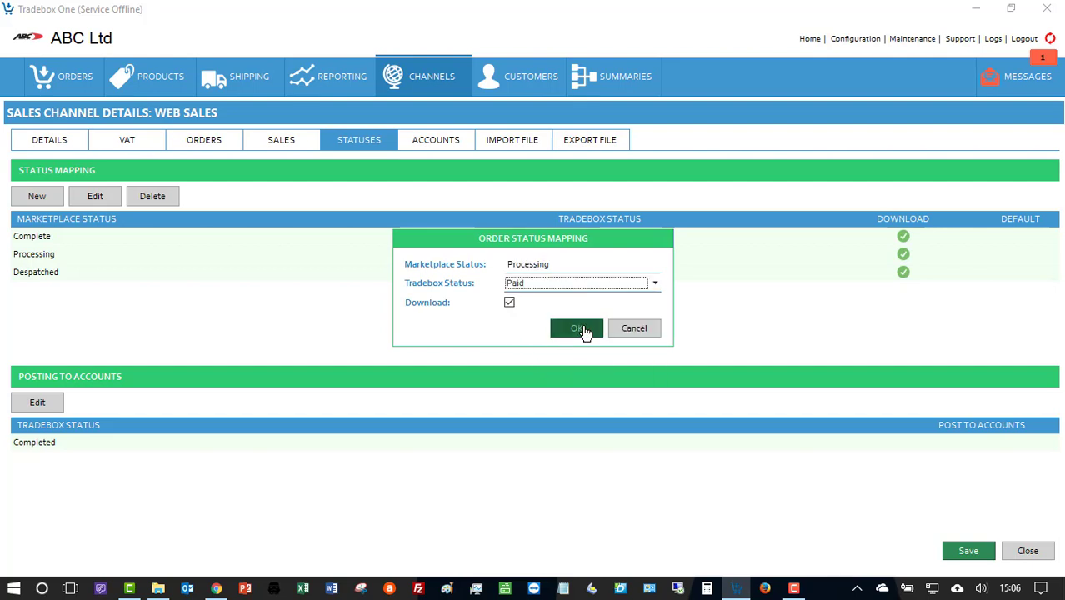
left_click(579, 328)
Step: Map the Despatched marketplace status to the Tradebox status Despatched
double_click(551, 277)
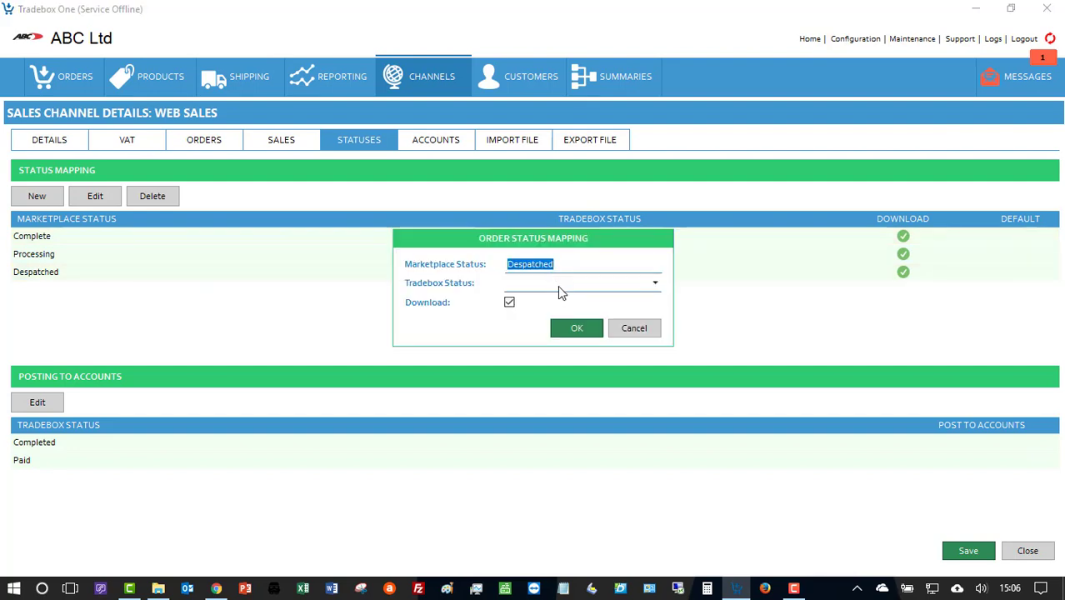
left_click(558, 284)
left_click(549, 324)
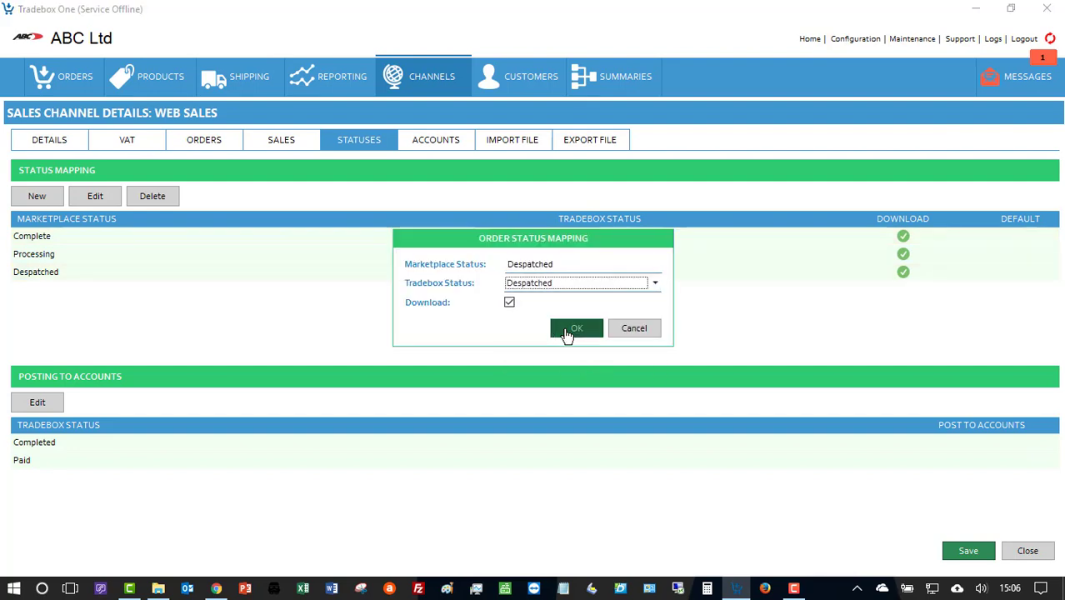
left_click(567, 330)
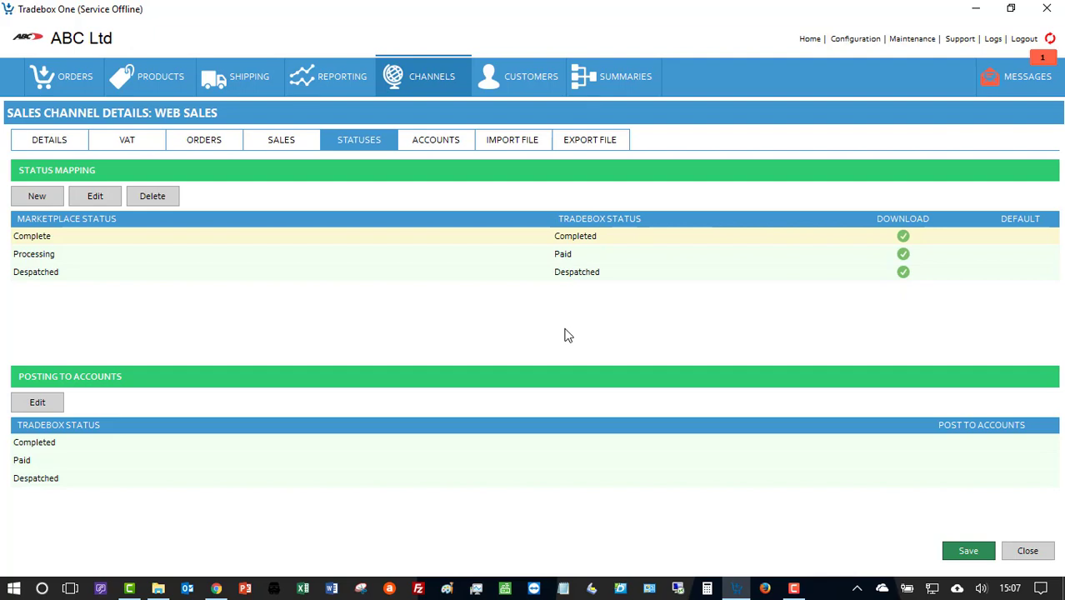
Step: View the Sage accounts connection settings and cancel the Sage Accounts Link Wizard
left_click(464, 148)
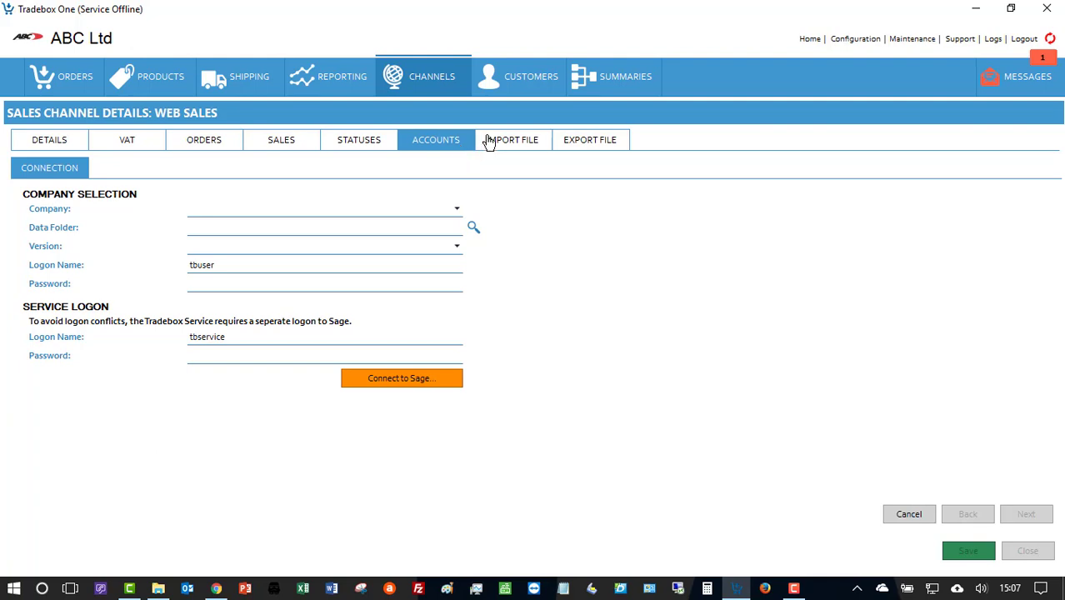
left_click(923, 516)
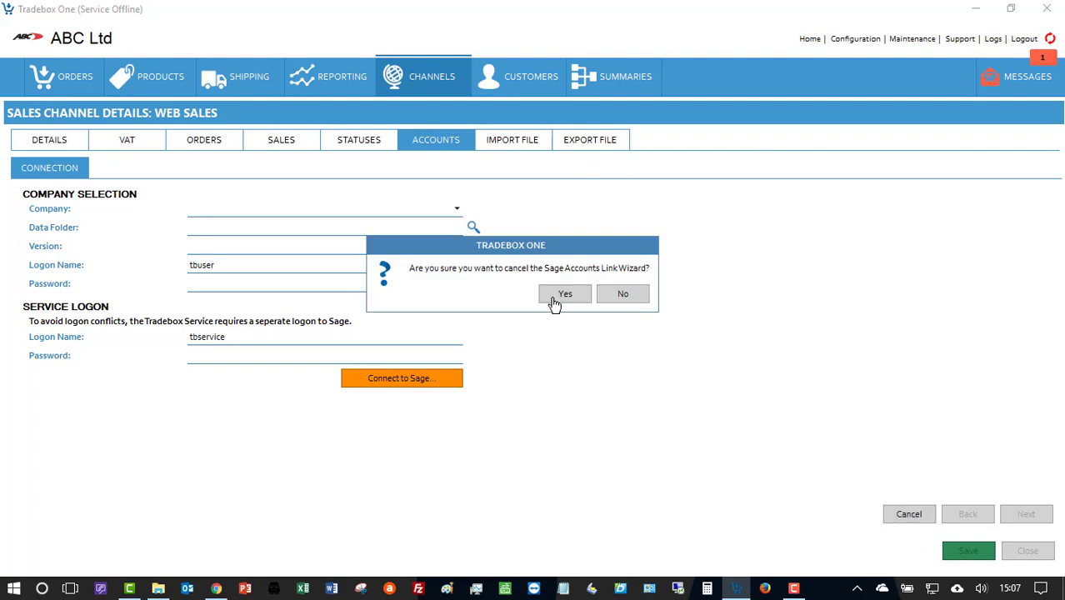
left_click(560, 296)
Step: Review the import file details, the column mapping and the FTP download fields
left_click(512, 143)
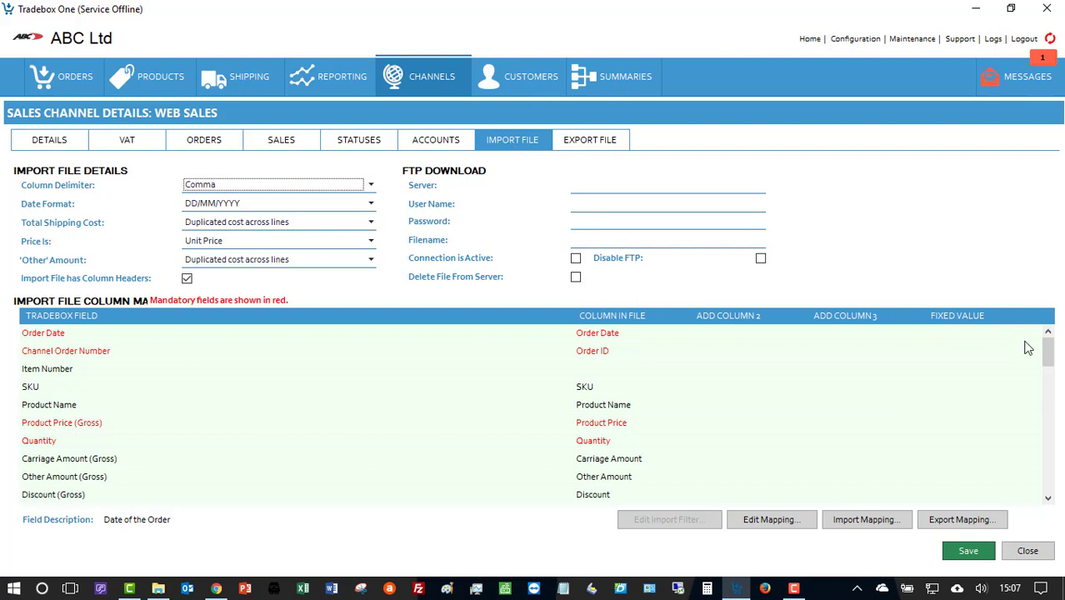
left_click_drag(1048, 350, 998, 309)
left_click(647, 183)
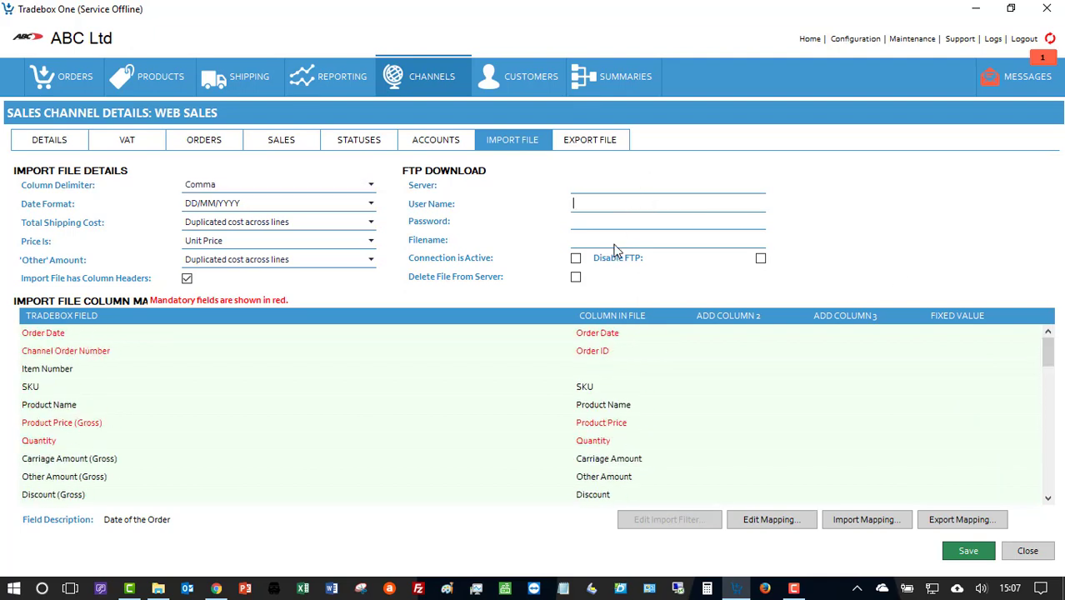
left_click(609, 216)
left_click(608, 206)
Step: Check the export file settings and save the Web Sales channel
left_click(583, 148)
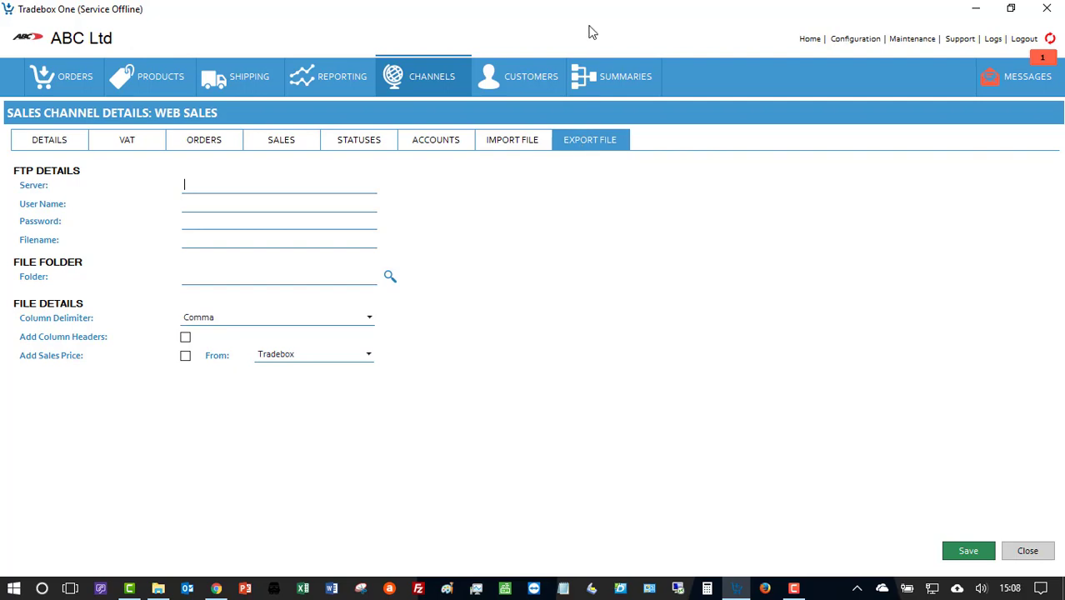
left_click(992, 557)
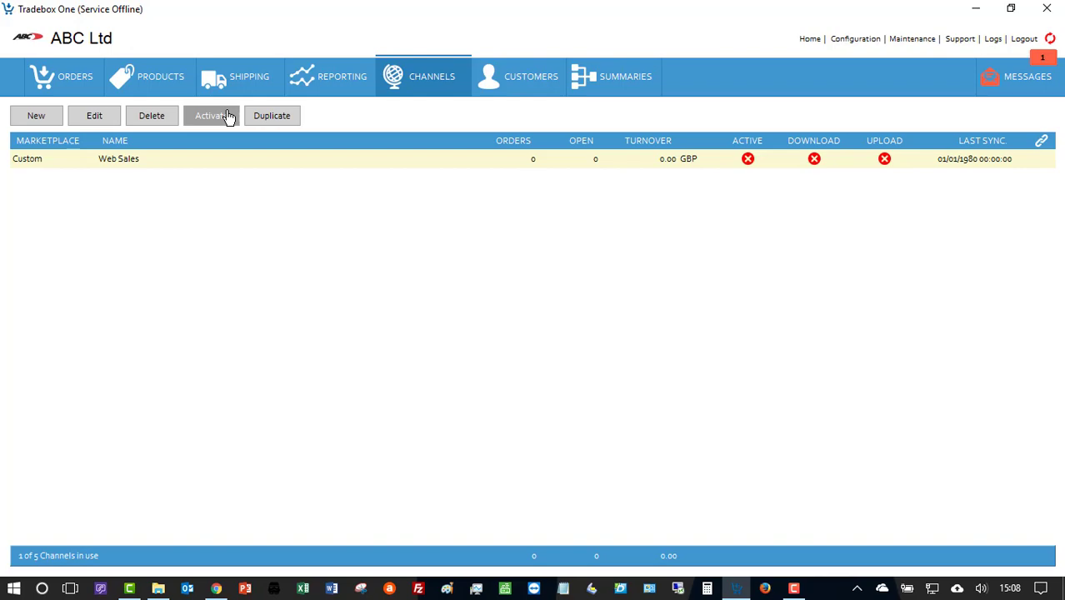
Step: Switch to the Tradebox website in Chrome and open the CSV overview page from the webstore integrations
left_click(215, 588)
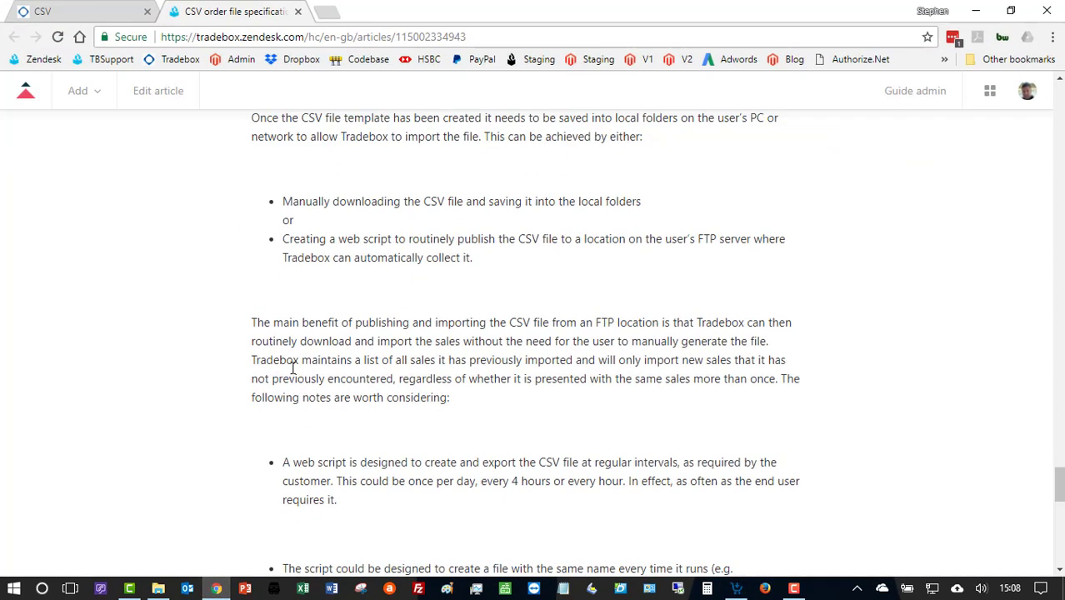
left_click(33, 11)
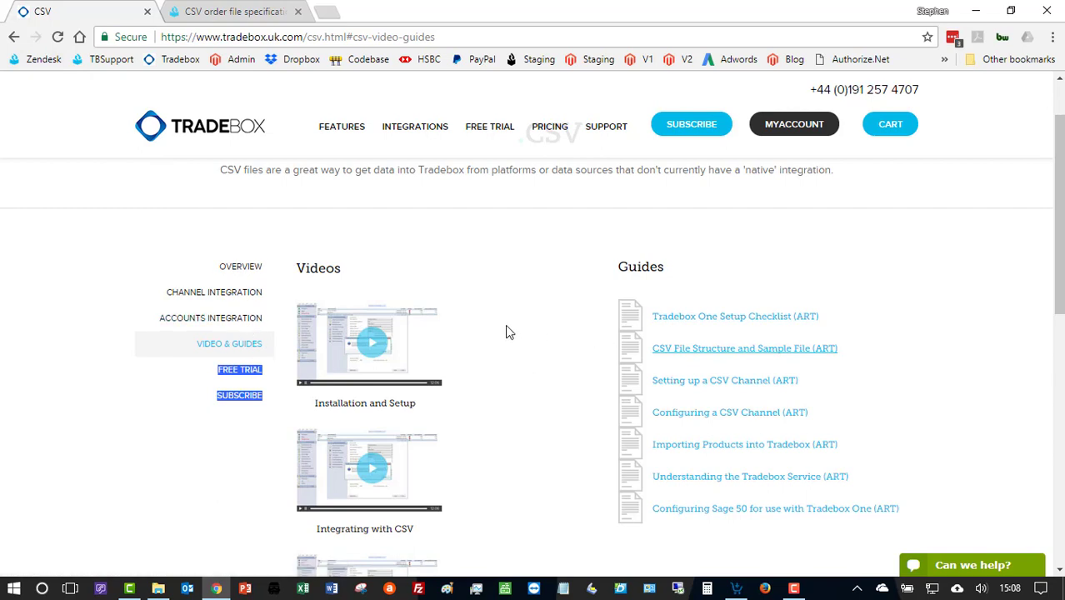
left_click(411, 130)
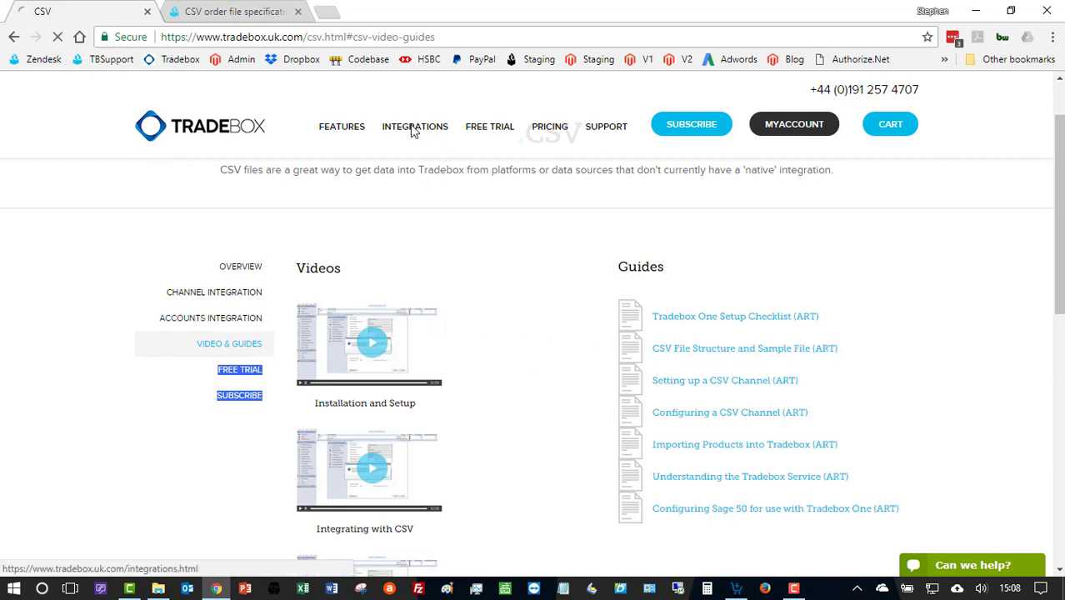
scroll(678, 273, "down", 3)
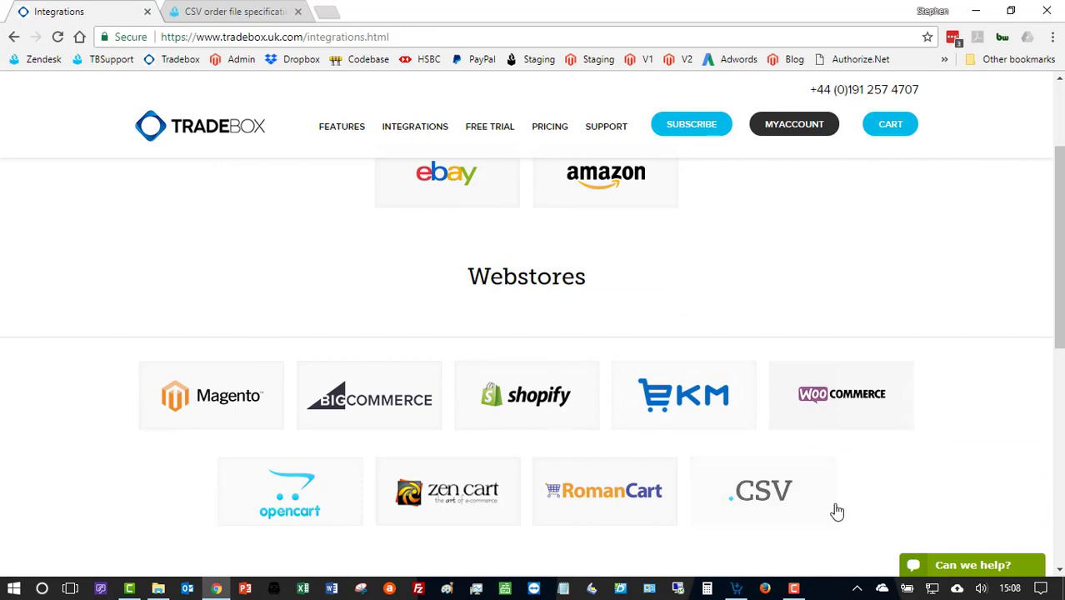
left_click(762, 494)
scroll(164, 279, "down", 1)
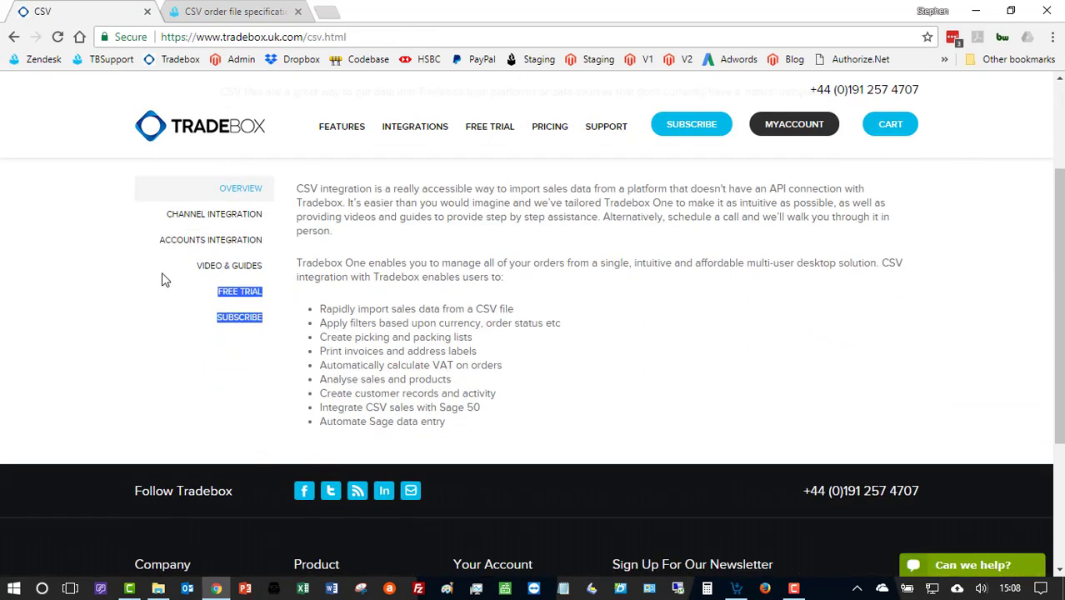